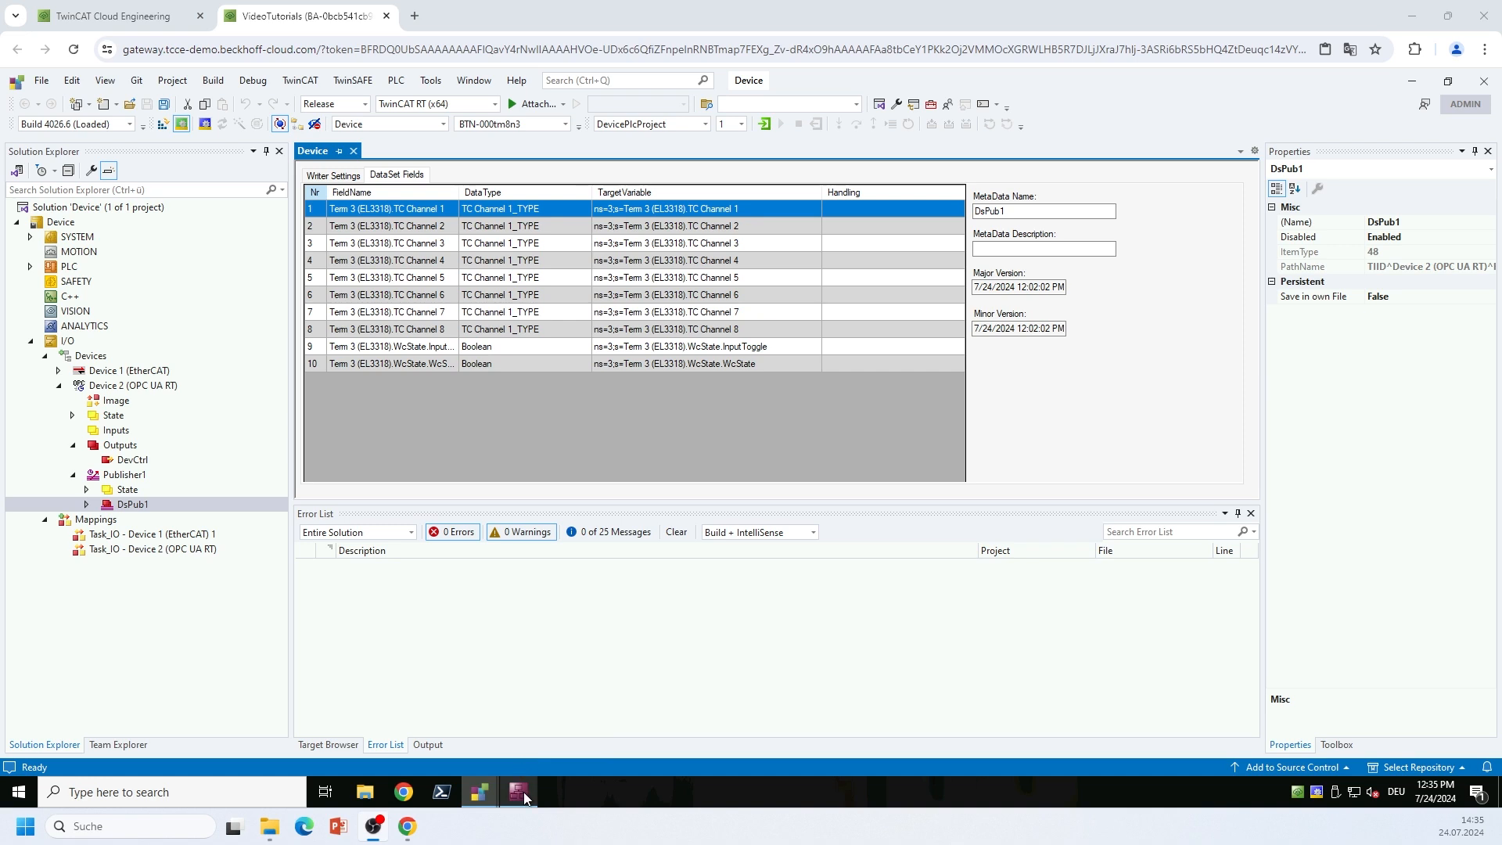
# Step: Switch to MQTT Browser and examine the JSON message published on opcua/json/data/1/DefaultWriterGroup, down to the Channel 1 value
pyautogui.moveTo(523, 792)
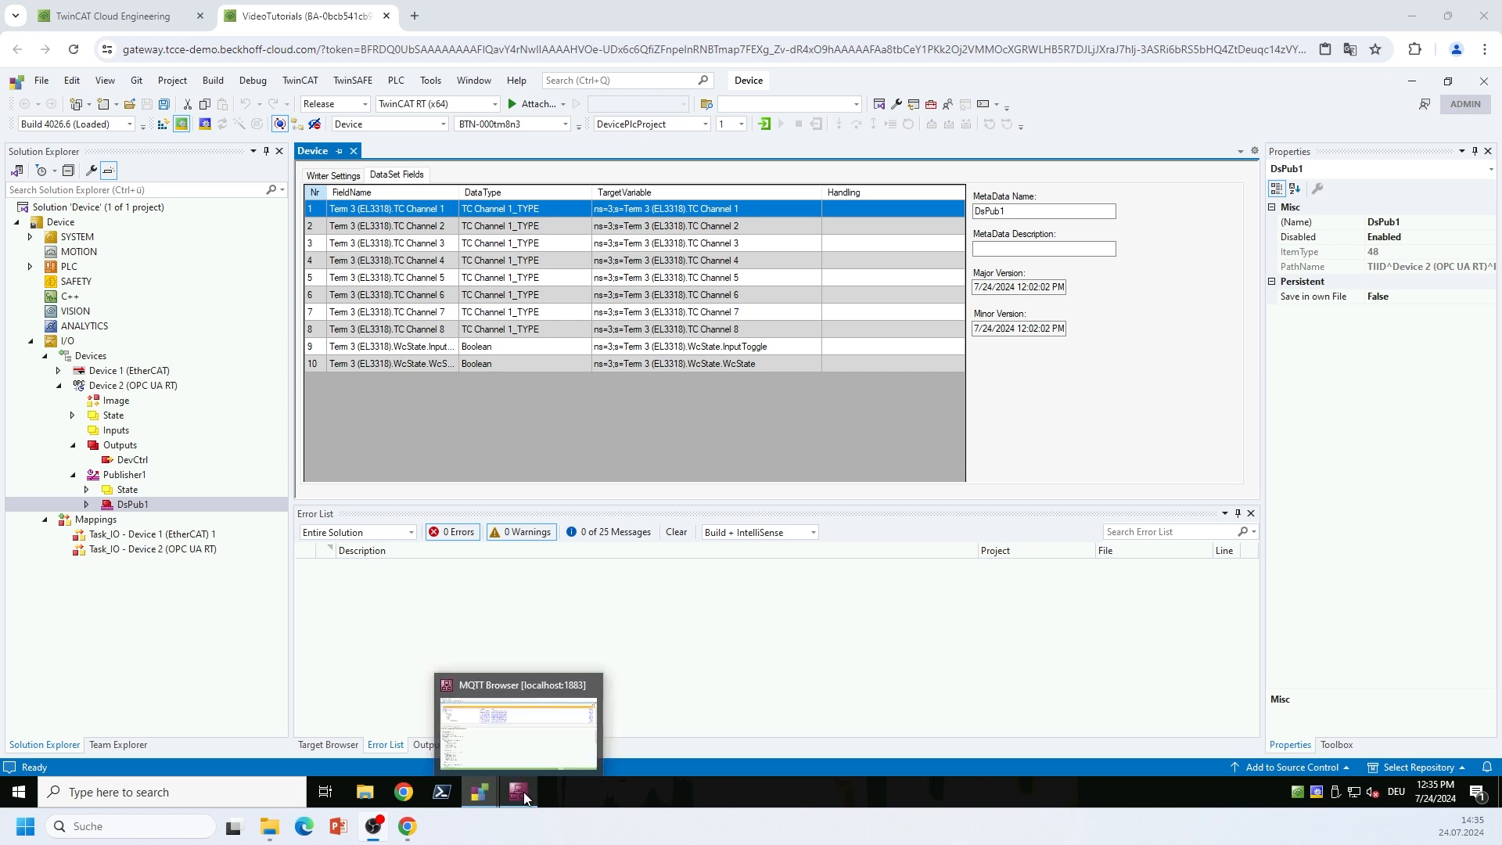
pyautogui.click(523, 791)
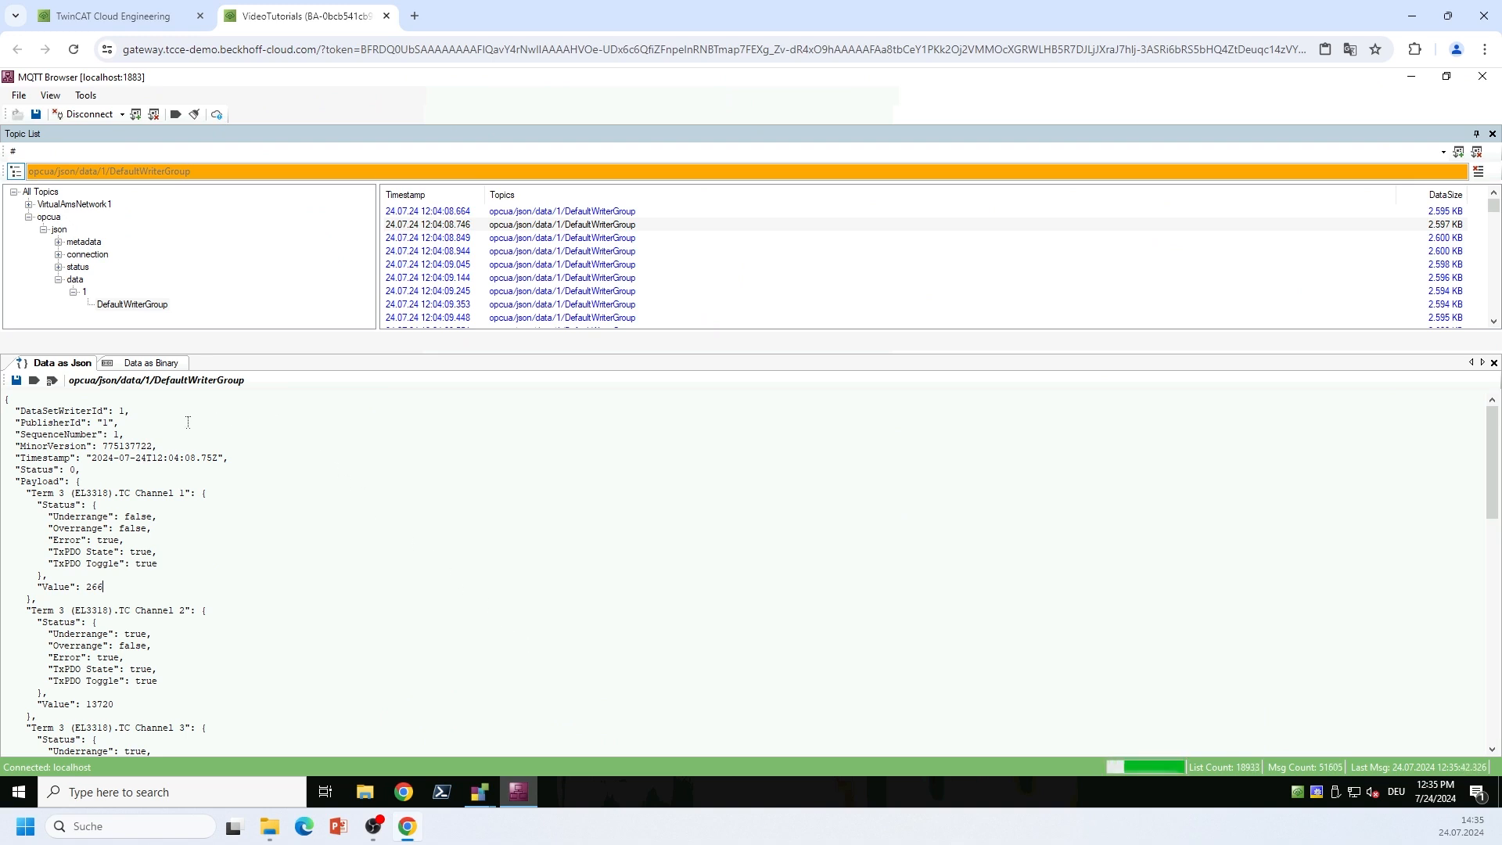
pyautogui.moveTo(6, 399); pyautogui.dragTo(169, 584)
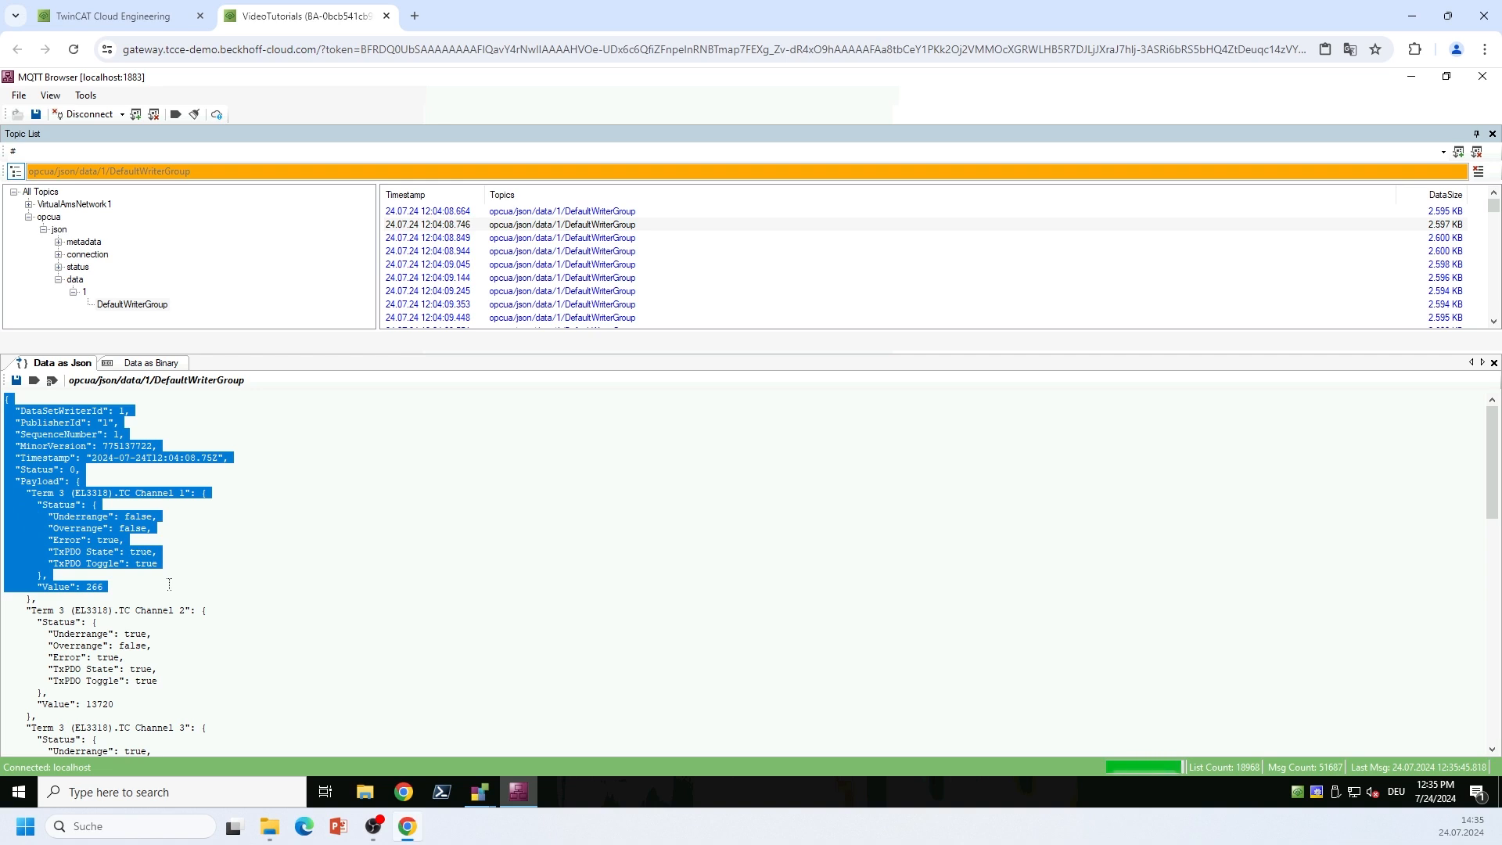
pyautogui.click(209, 580)
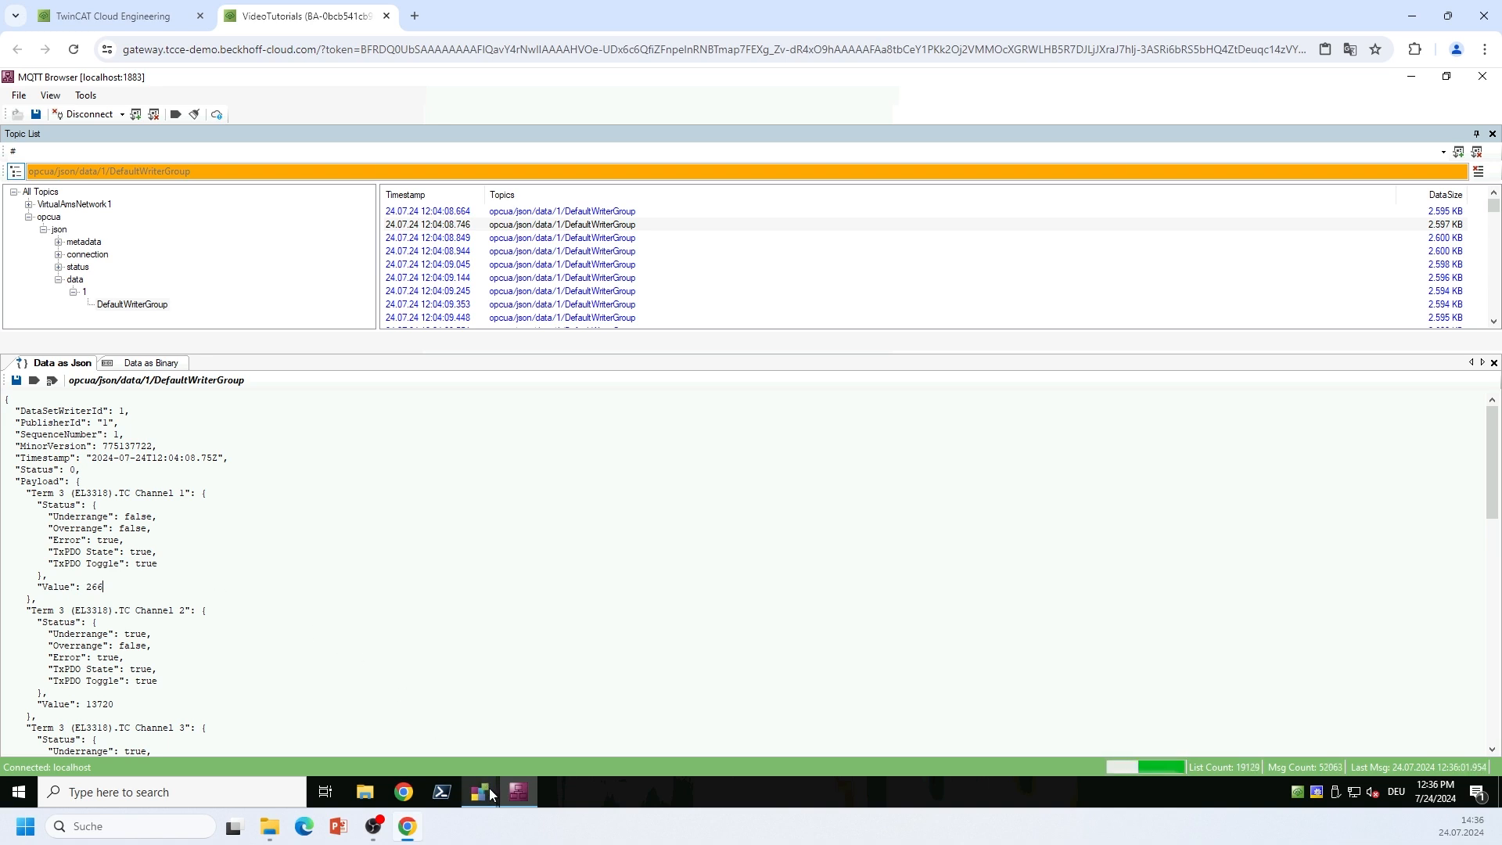
# Step: Switch to the Cloud project and add a Real-Time OPC UA Device named Device 1 under the I/O devices
pyautogui.moveTo(489, 795)
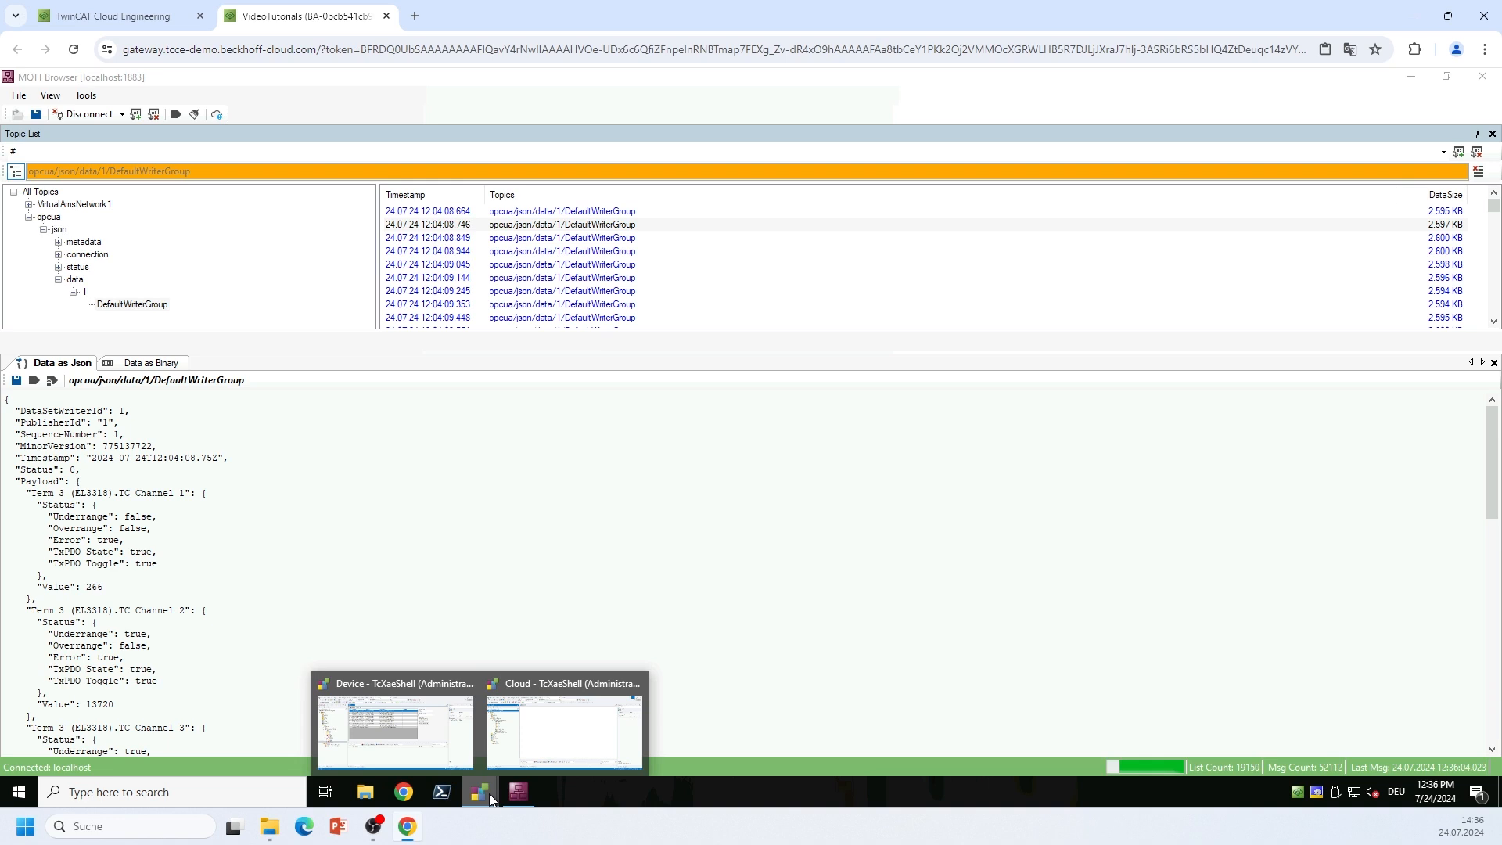
pyautogui.click(538, 714)
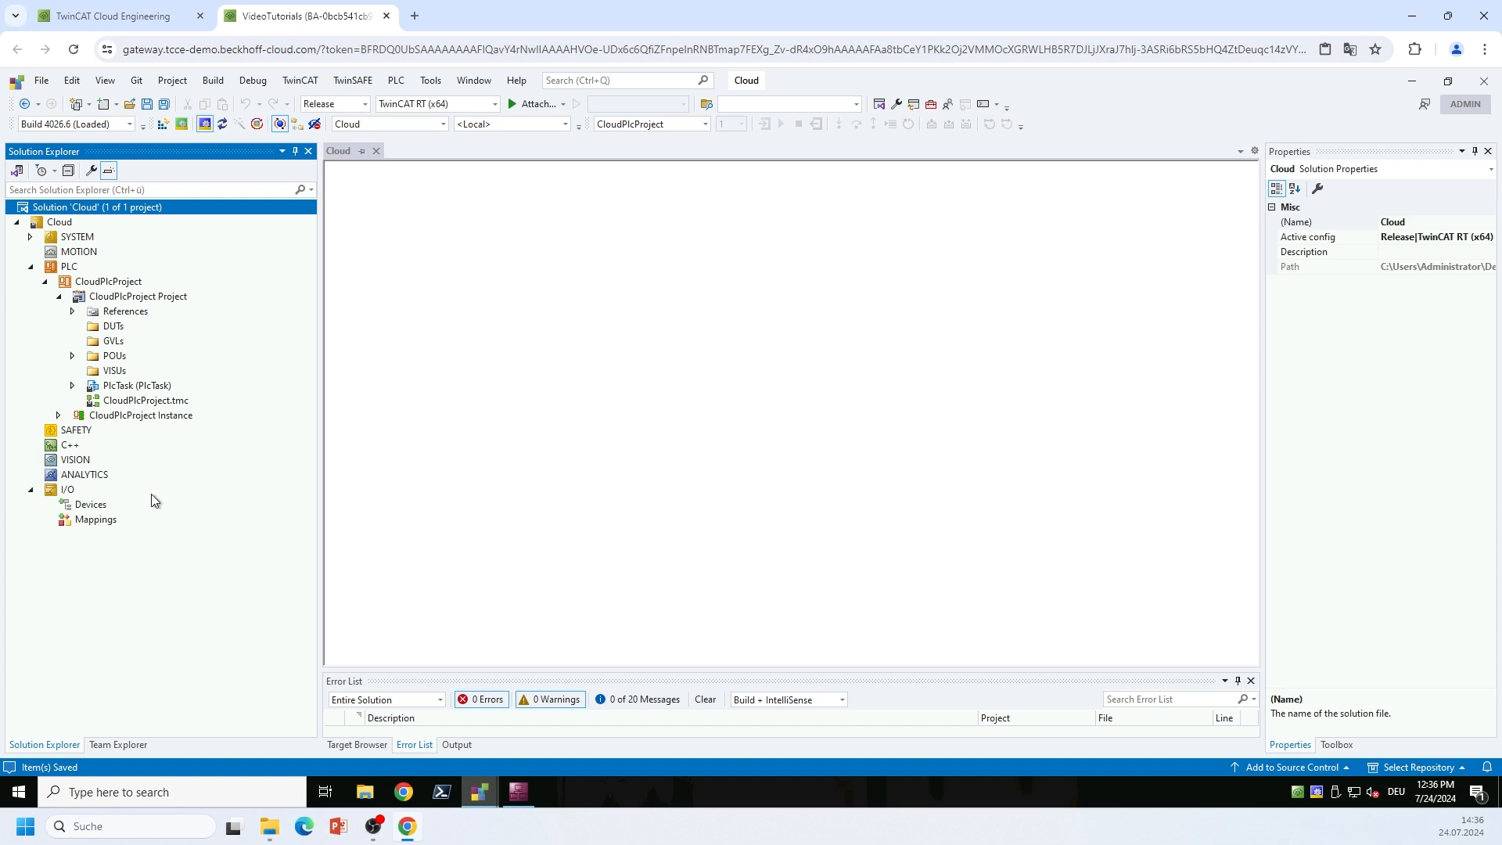
pyautogui.rightClick(110, 509)
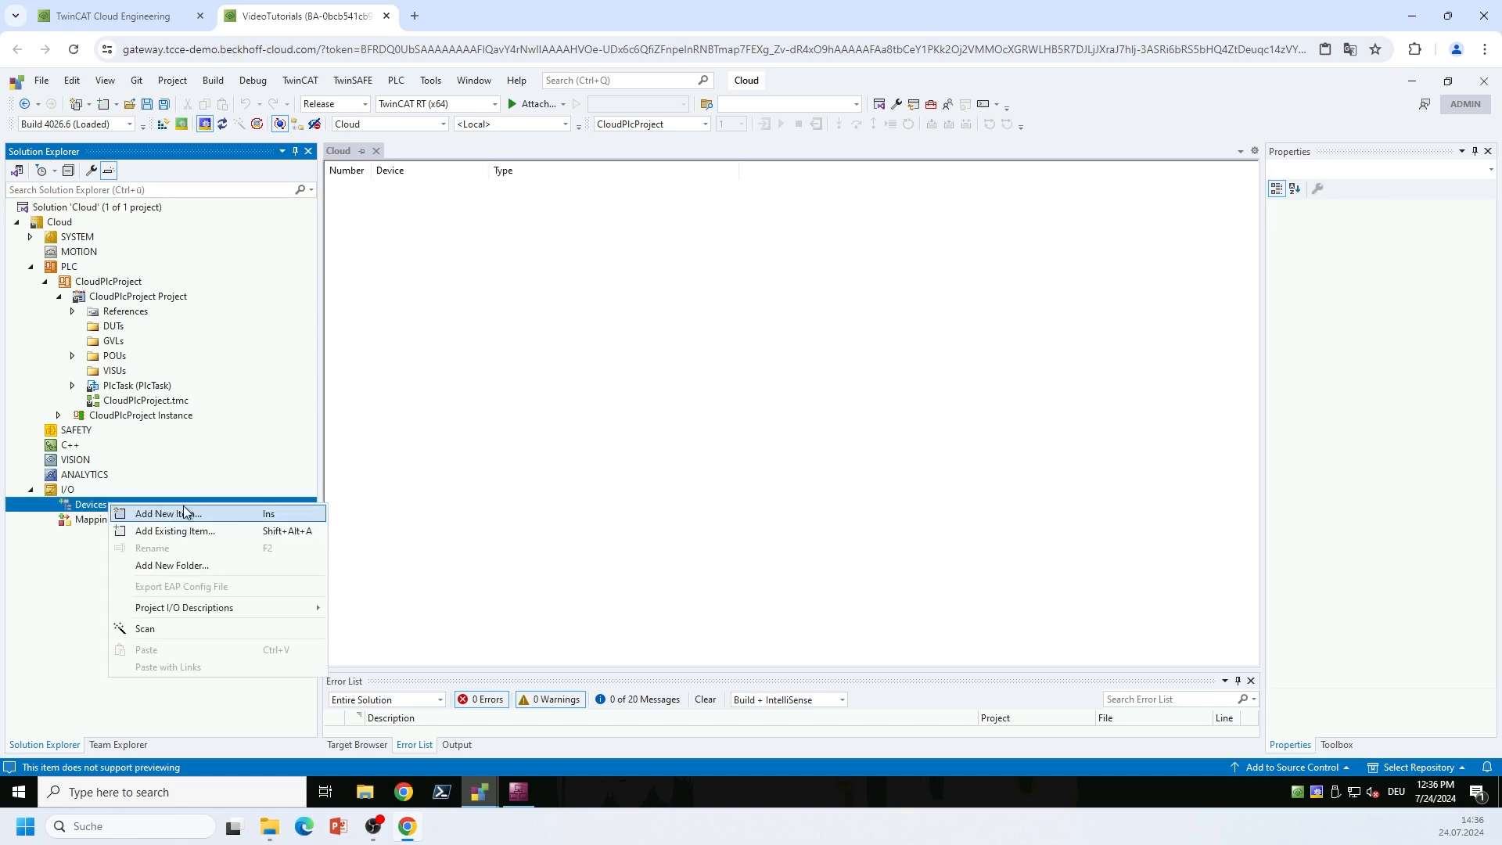
pyautogui.click(214, 511)
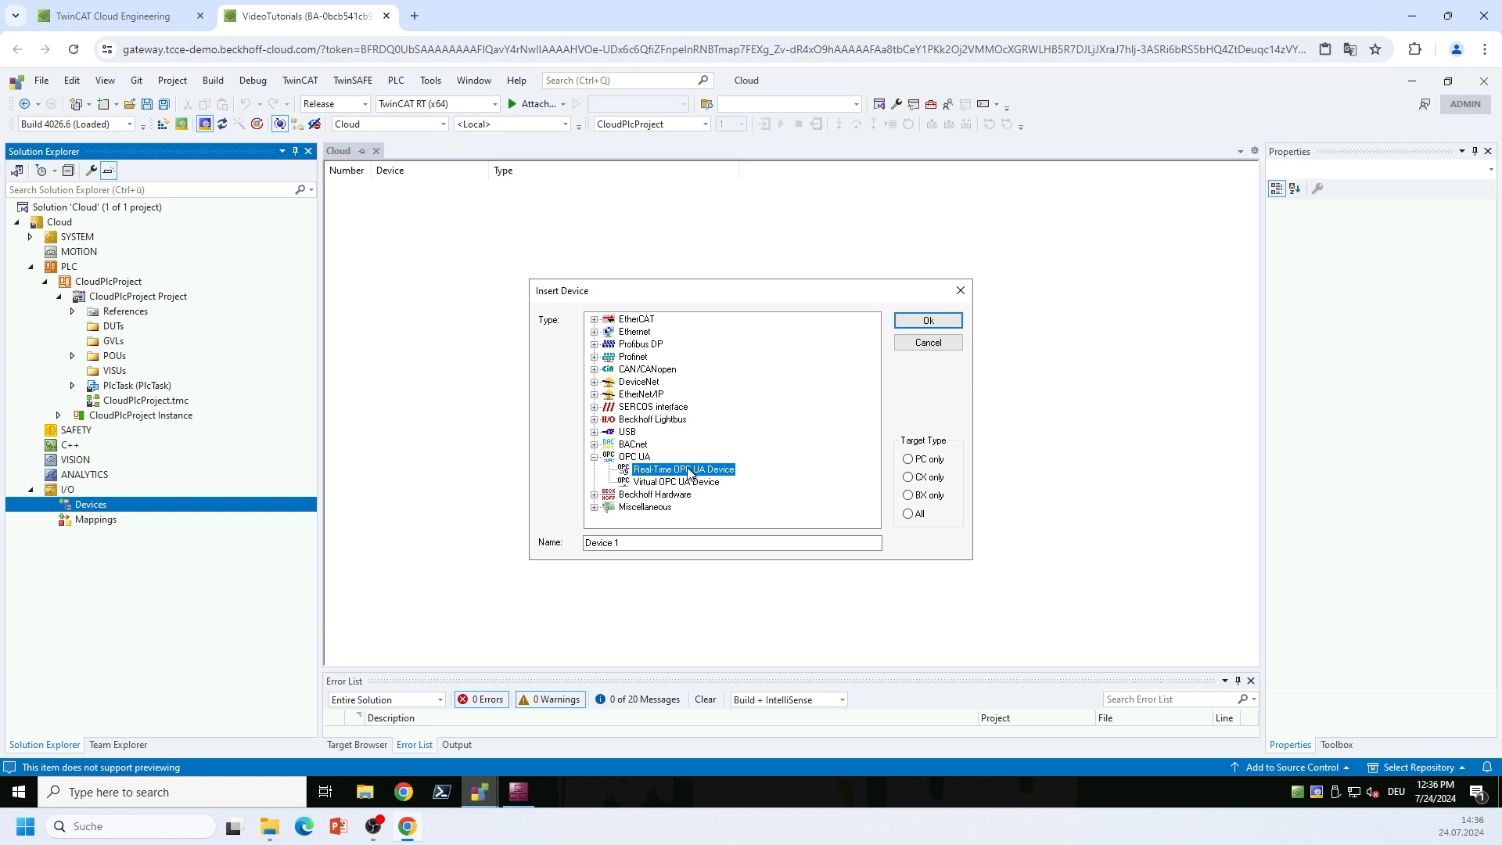
pyautogui.click(919, 322)
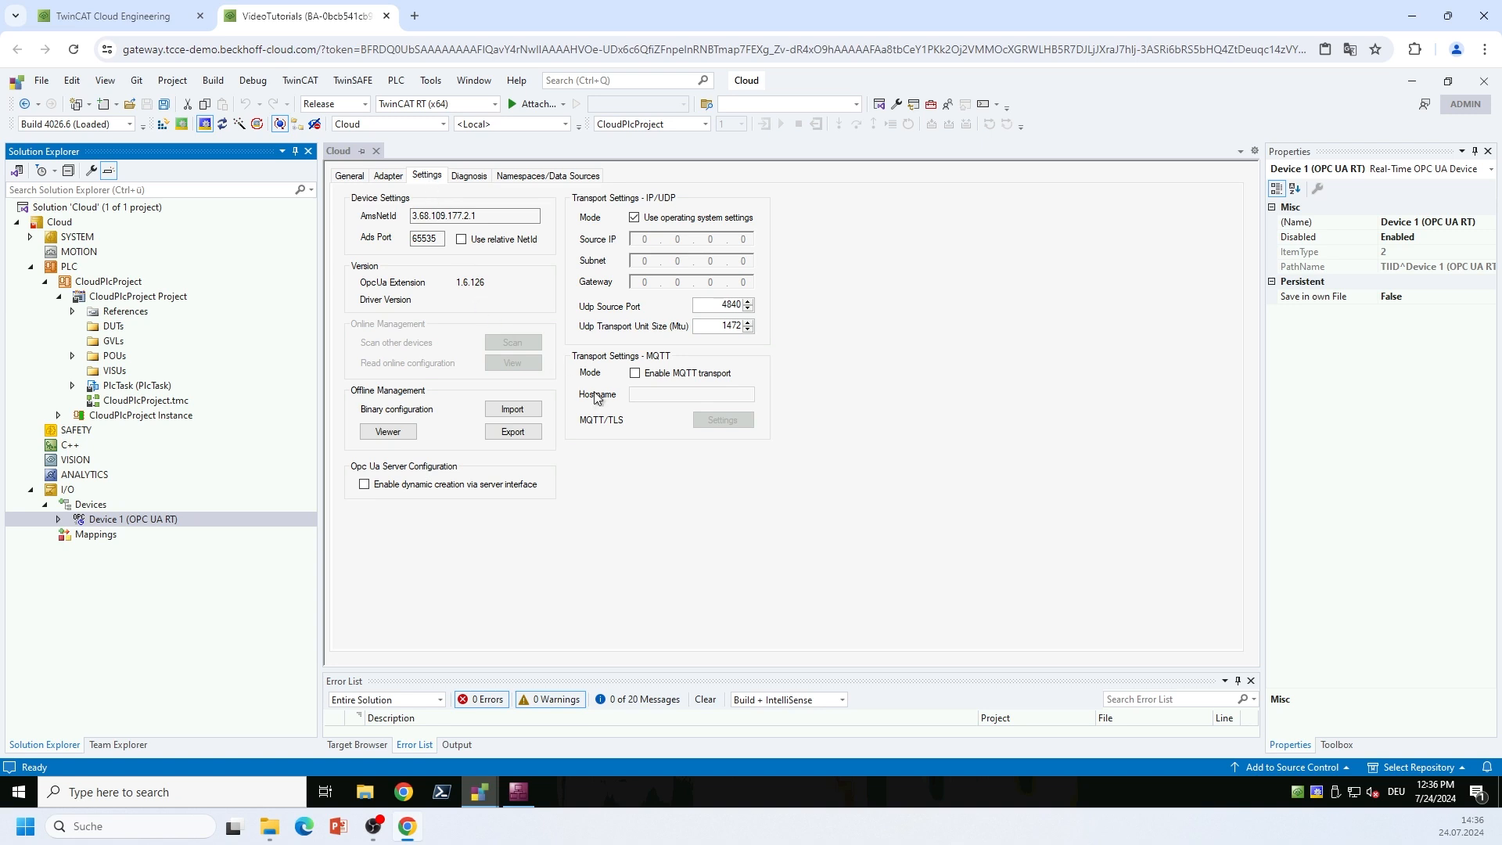
# Step: Enable MQTT transport for the OPC UA device and save the broker settings with IP 127.0.0.1, port 1883 and No Security
pyautogui.click(654, 376)
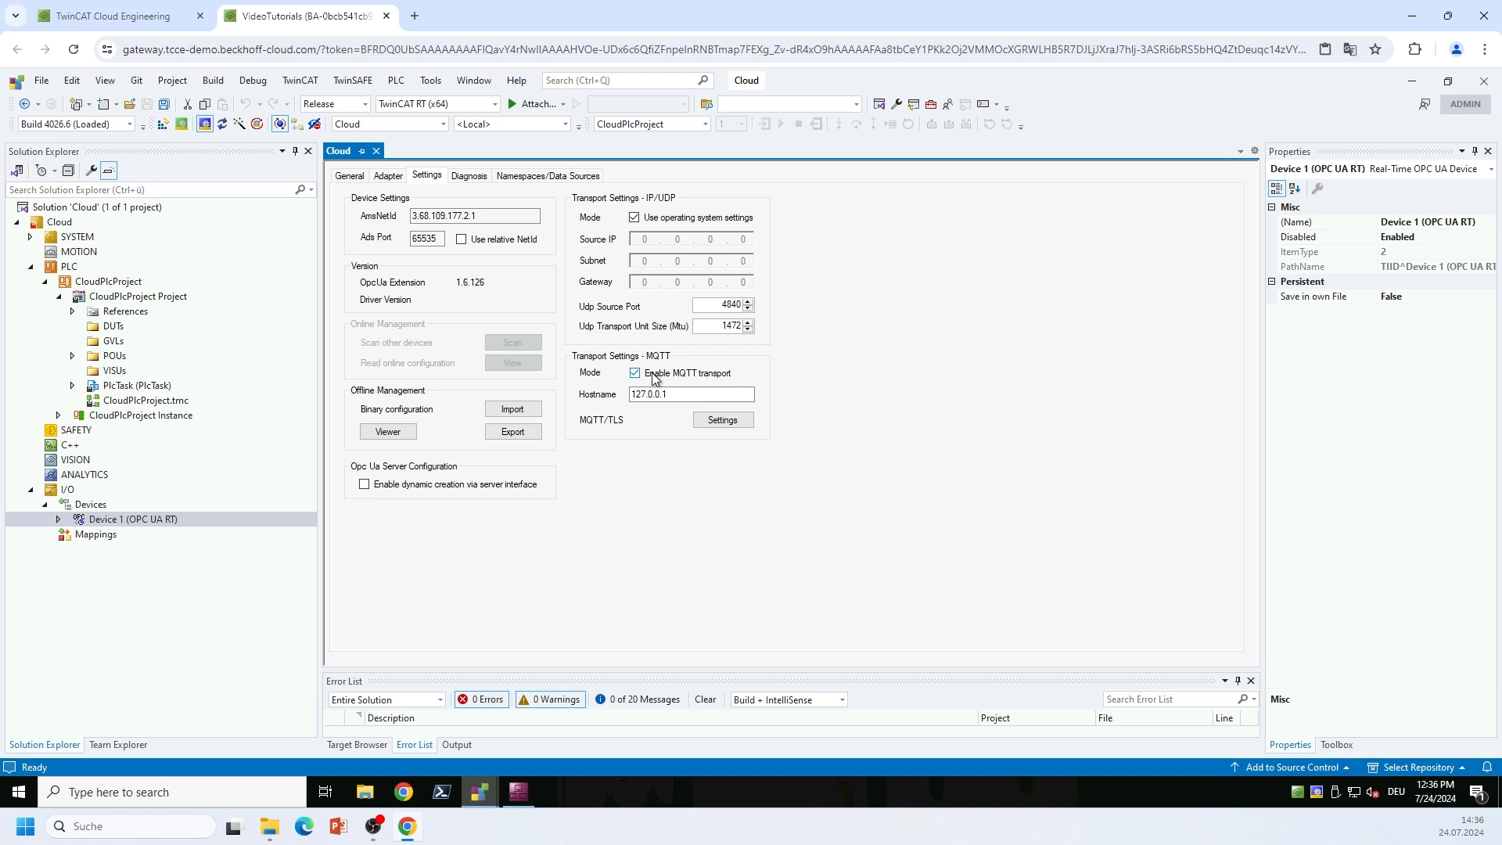
pyautogui.click(725, 420)
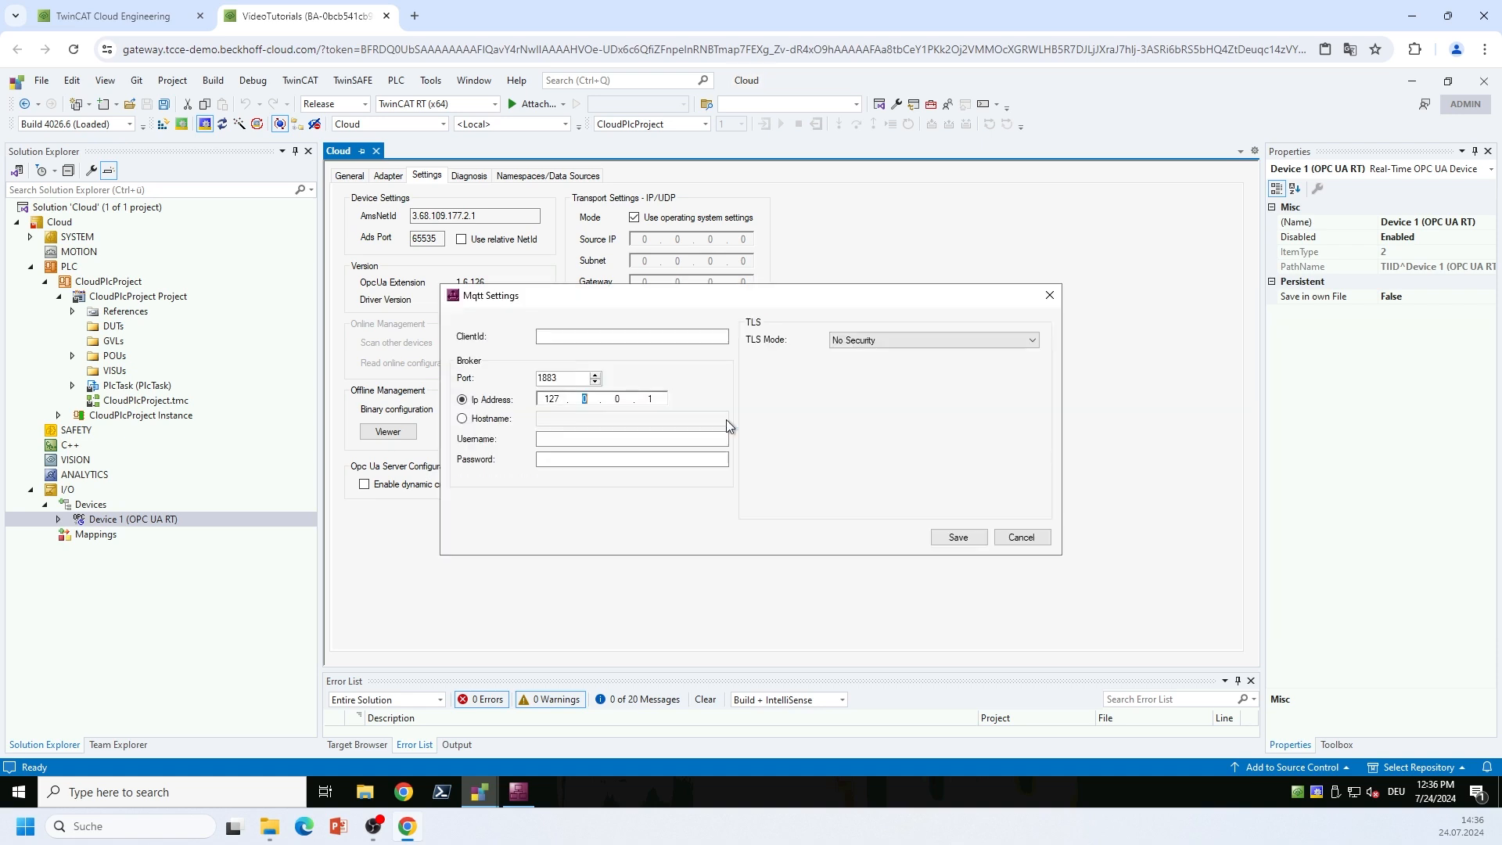
pyautogui.moveTo(707, 294); pyautogui.dragTo(805, 351)
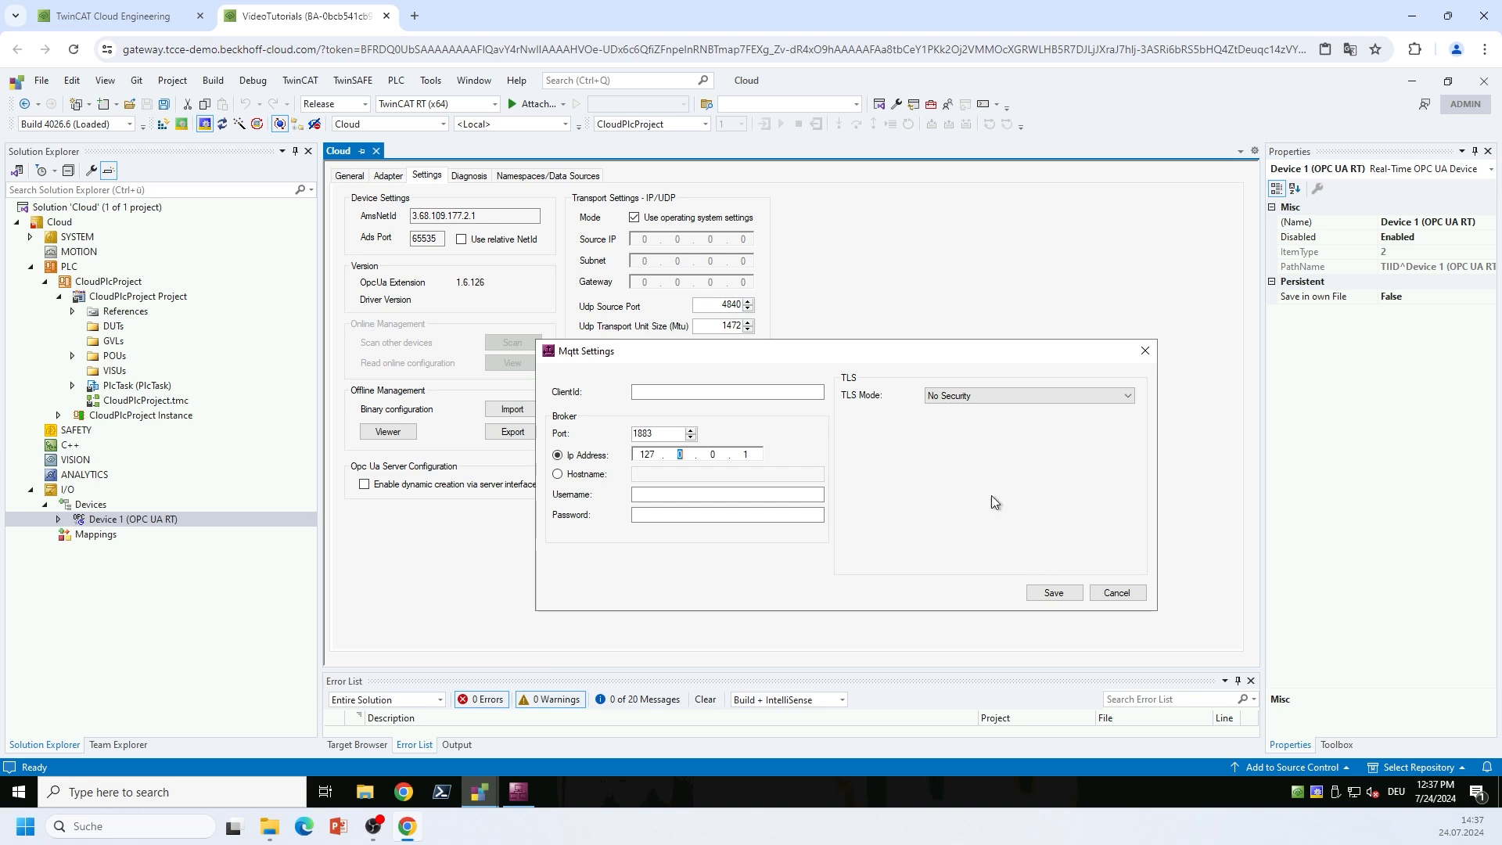
pyautogui.click(1054, 593)
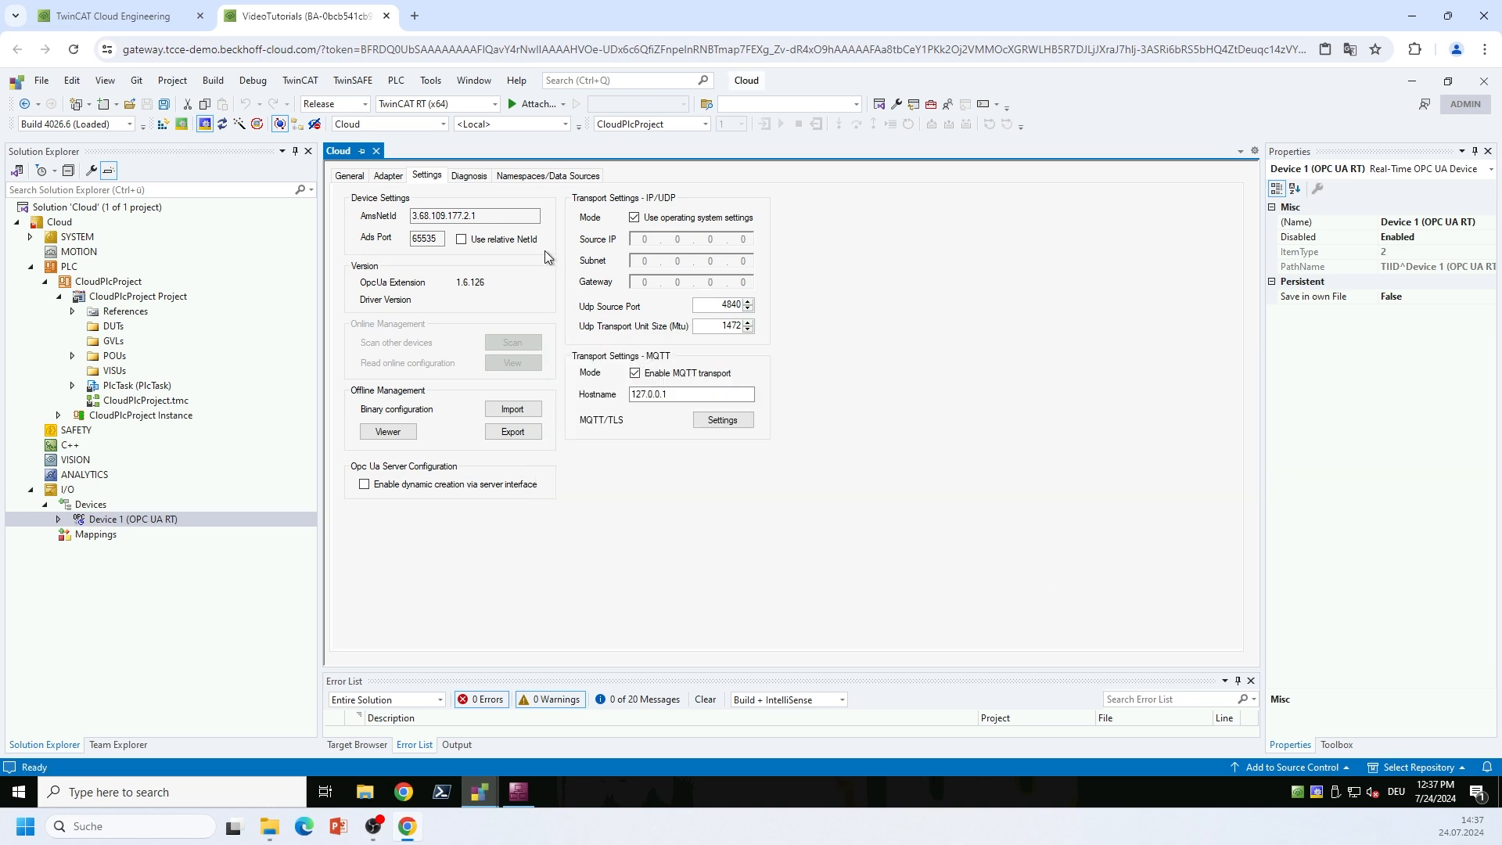
# Step: Change the OPC UA device's adapter mode to Adapter Reference, save the project and expand the device's node
pyautogui.click(388, 179)
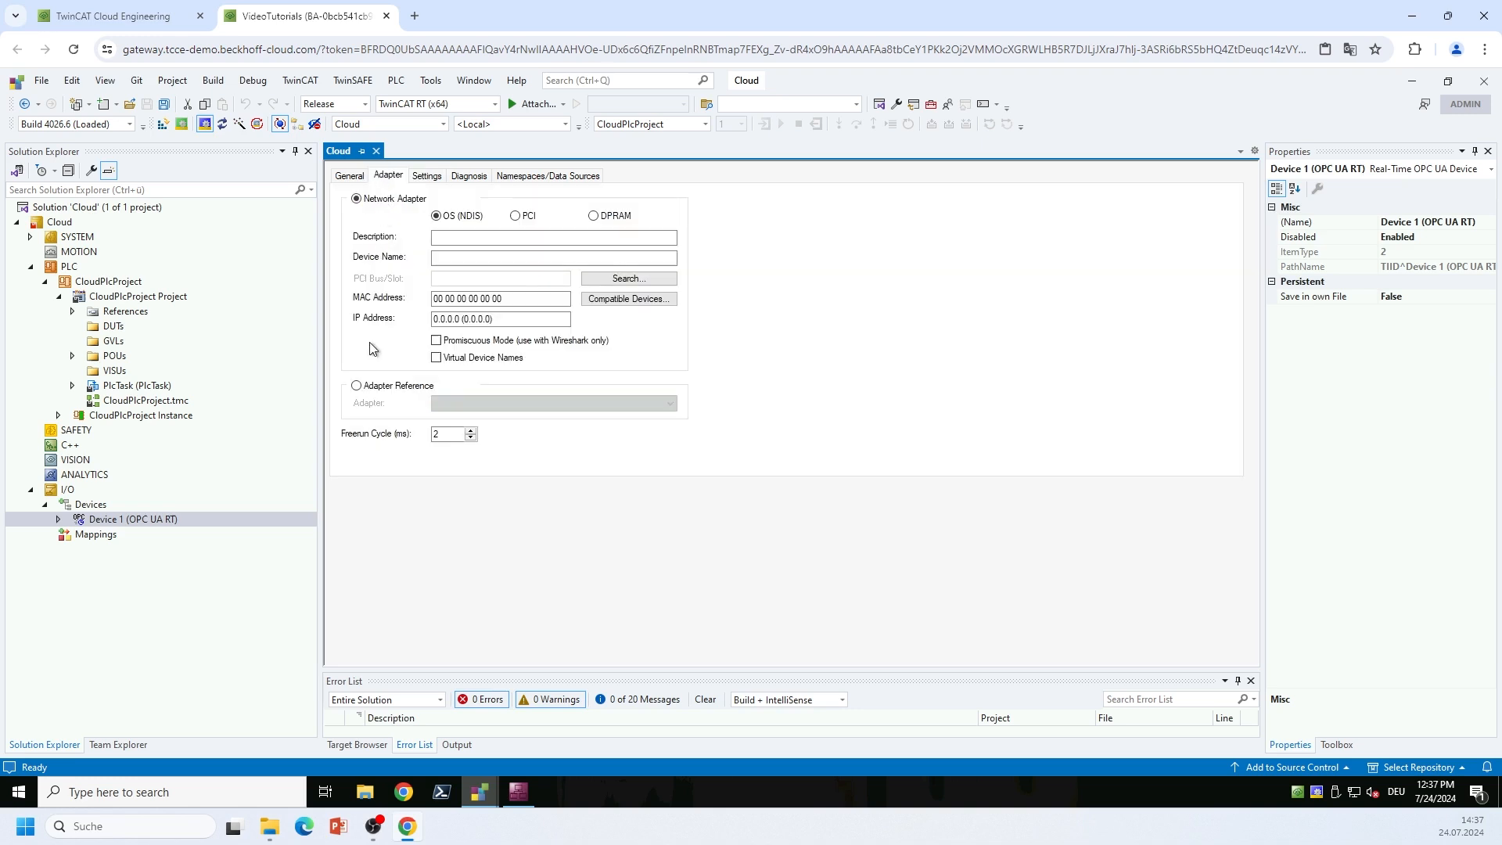
pyautogui.click(371, 388)
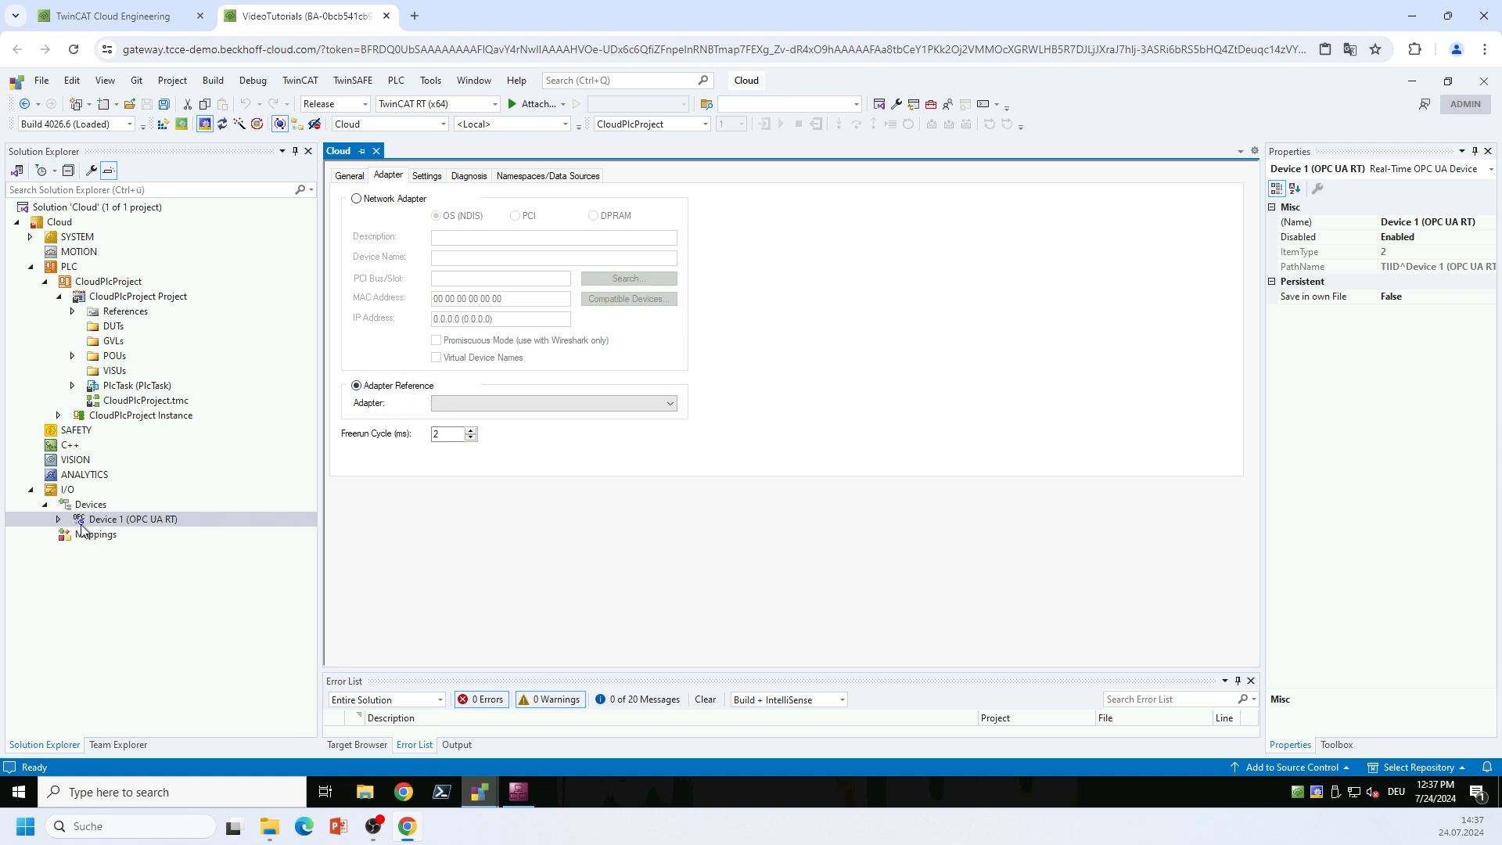
pyautogui.click(163, 105)
pyautogui.click(59, 519)
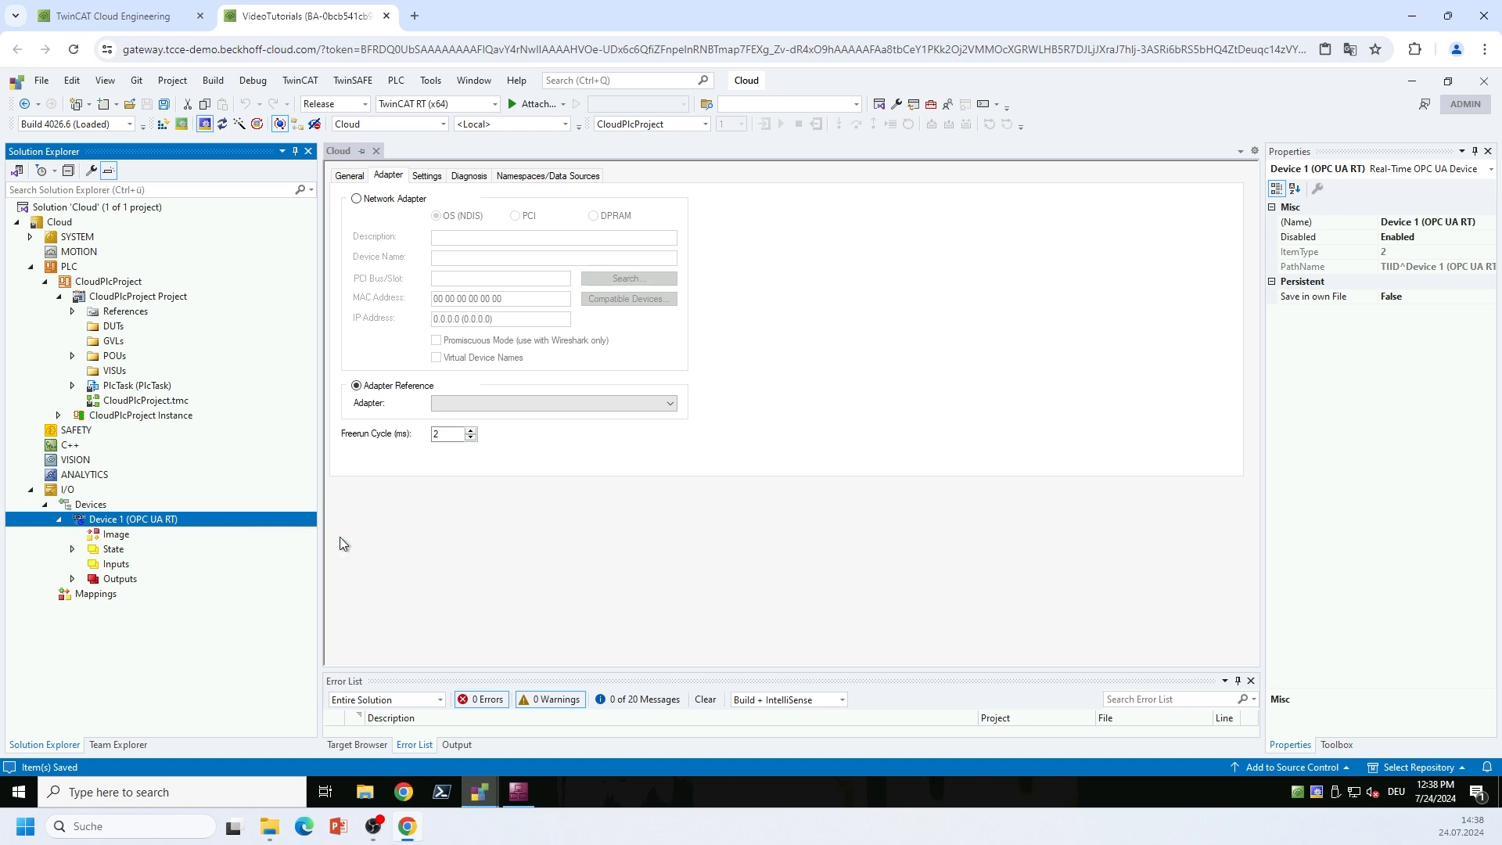
# Step: Switch to the Device project and export the binary configuration of Device 2 (OPC UA RT) to the Desktop as a uabinary file named Device
pyautogui.moveTo(482, 801)
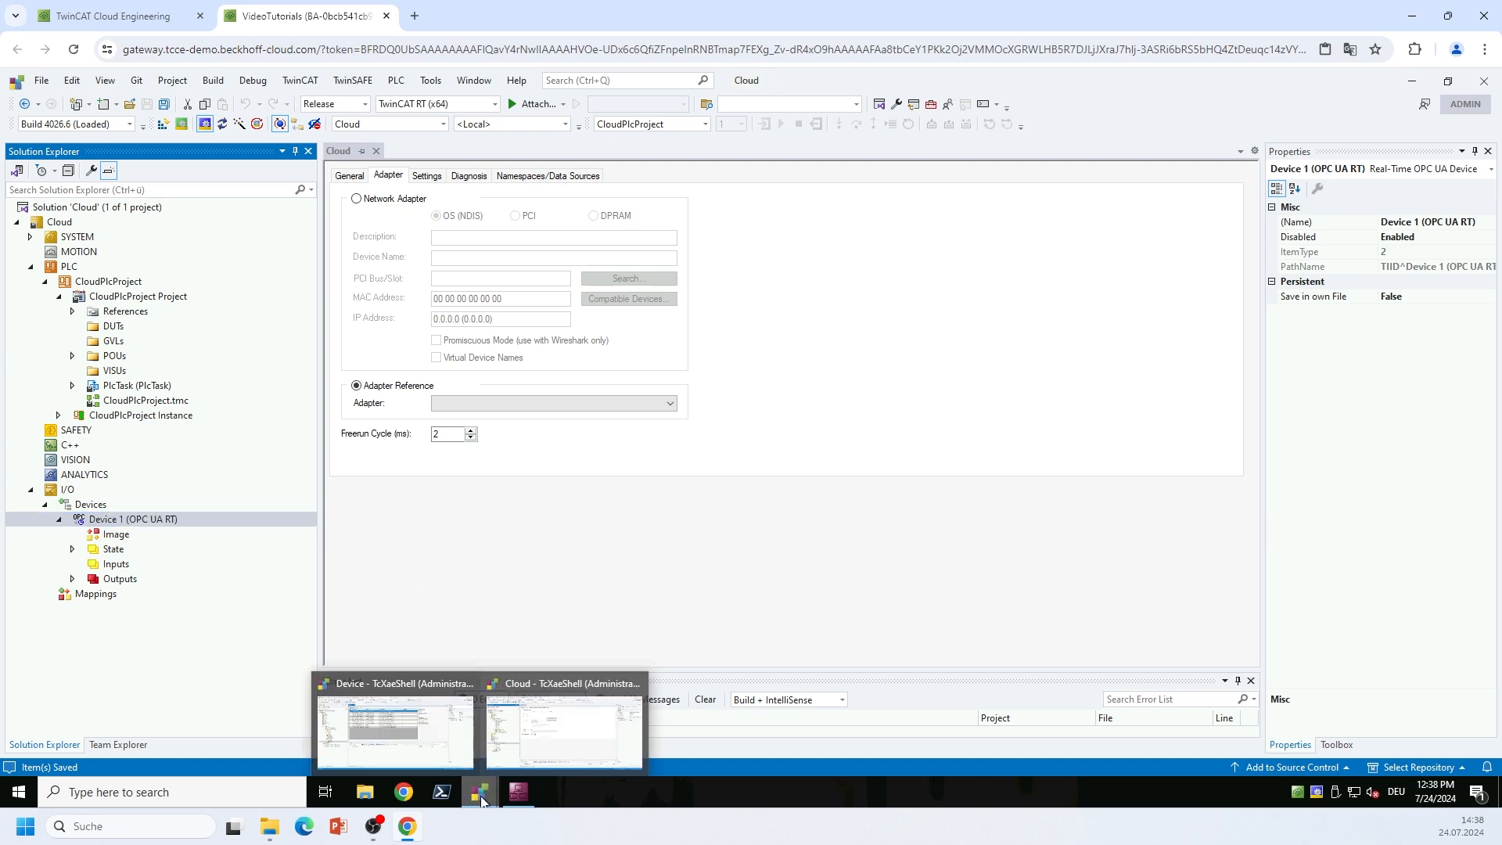
pyautogui.click(404, 707)
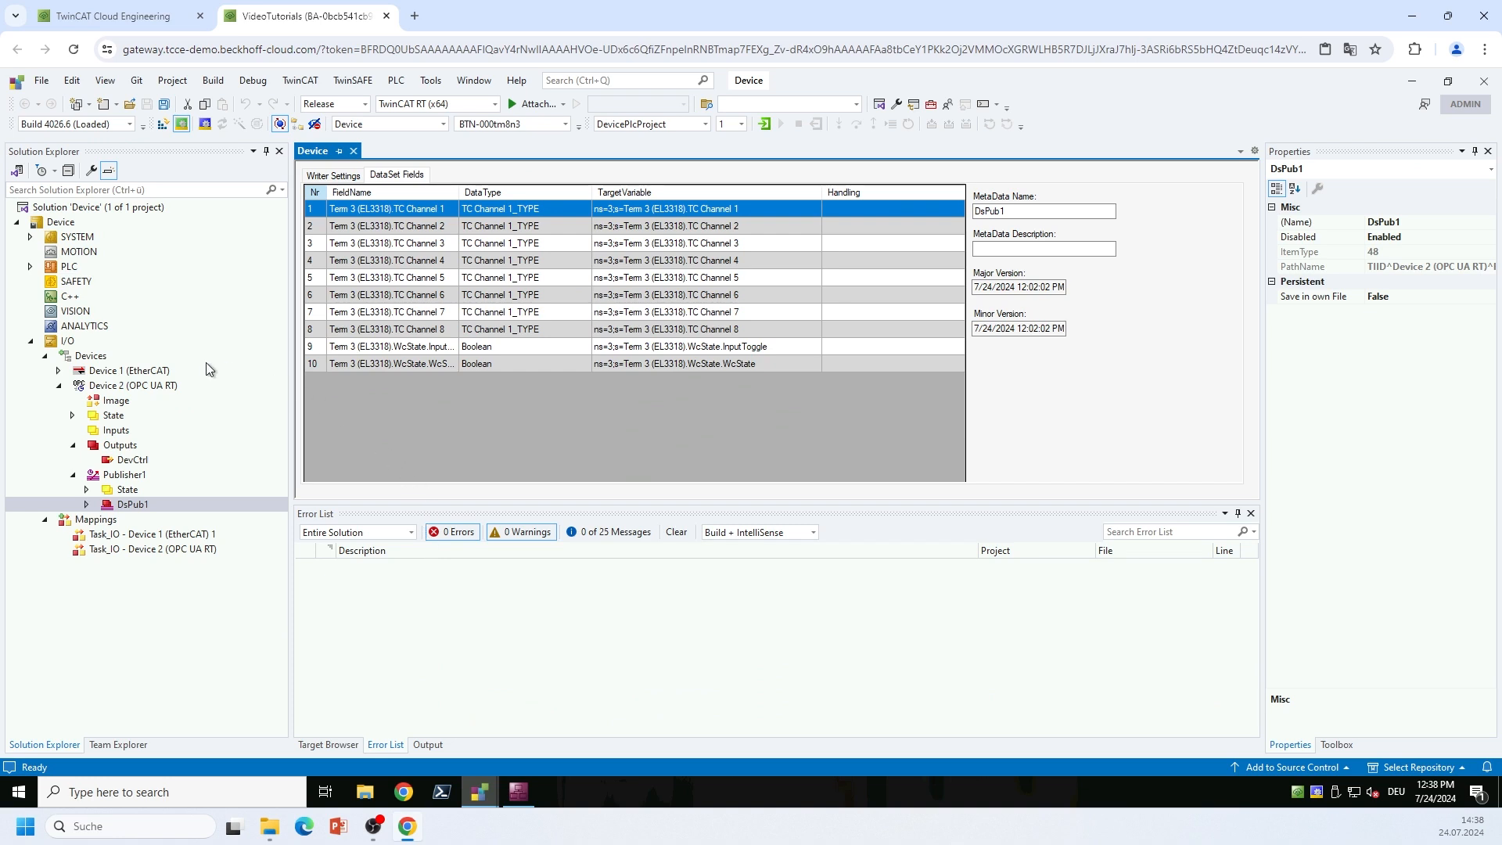
pyautogui.click(154, 387)
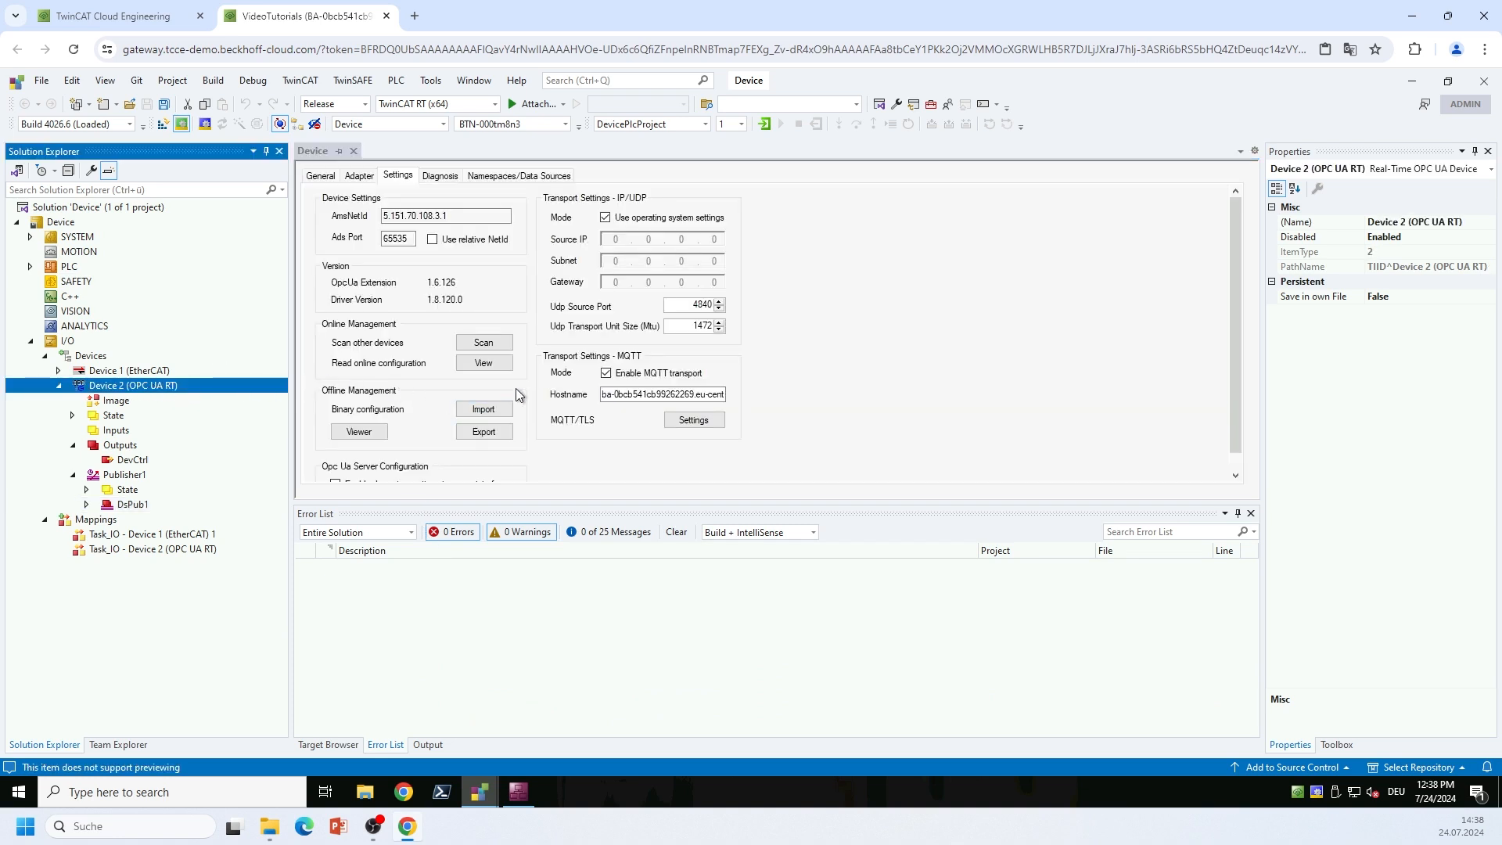
pyautogui.click(485, 436)
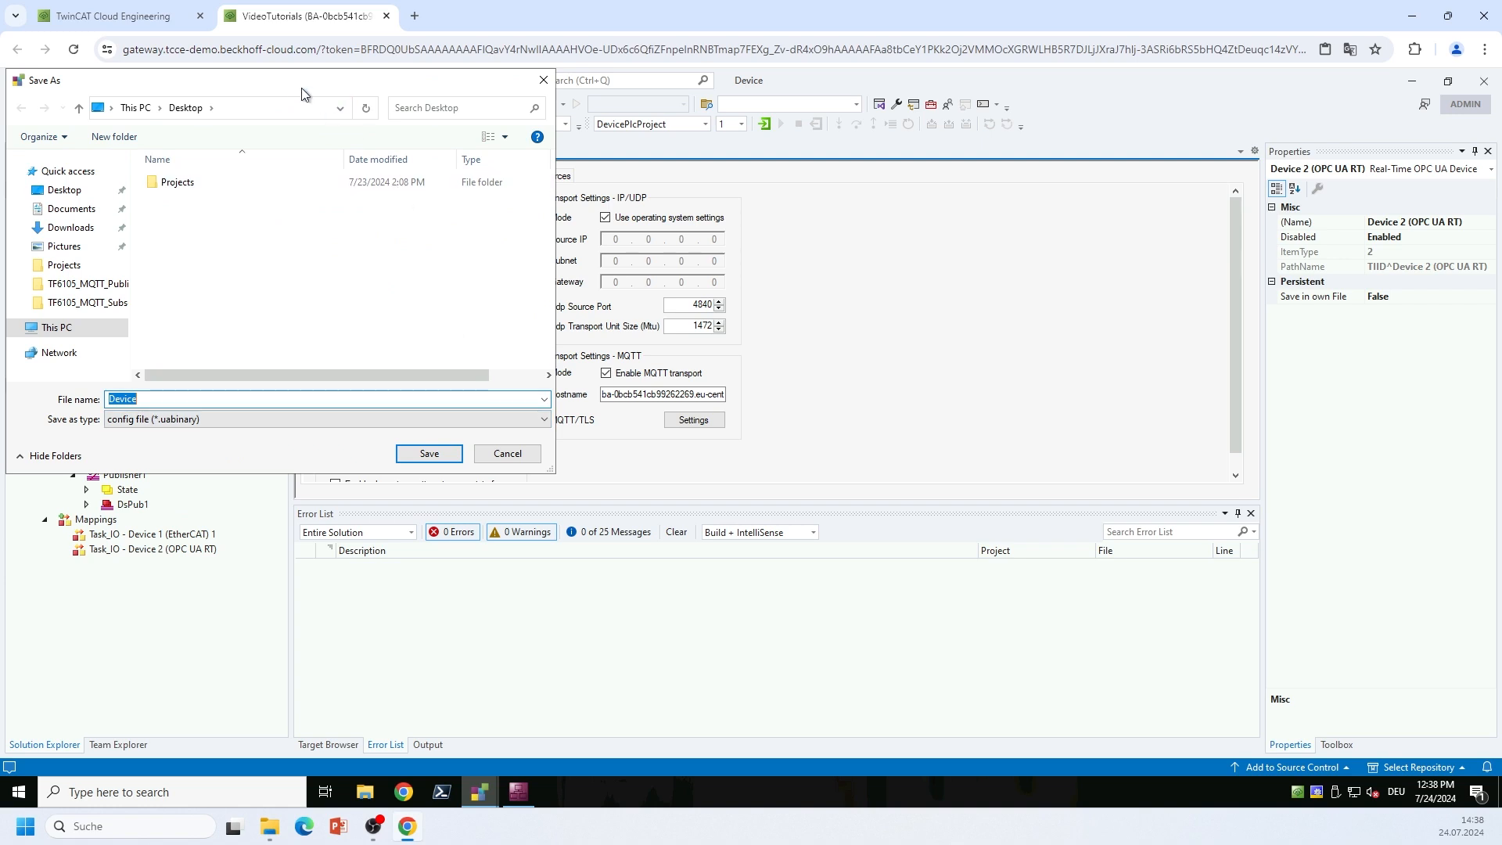
pyautogui.moveTo(326, 94); pyautogui.dragTo(603, 205)
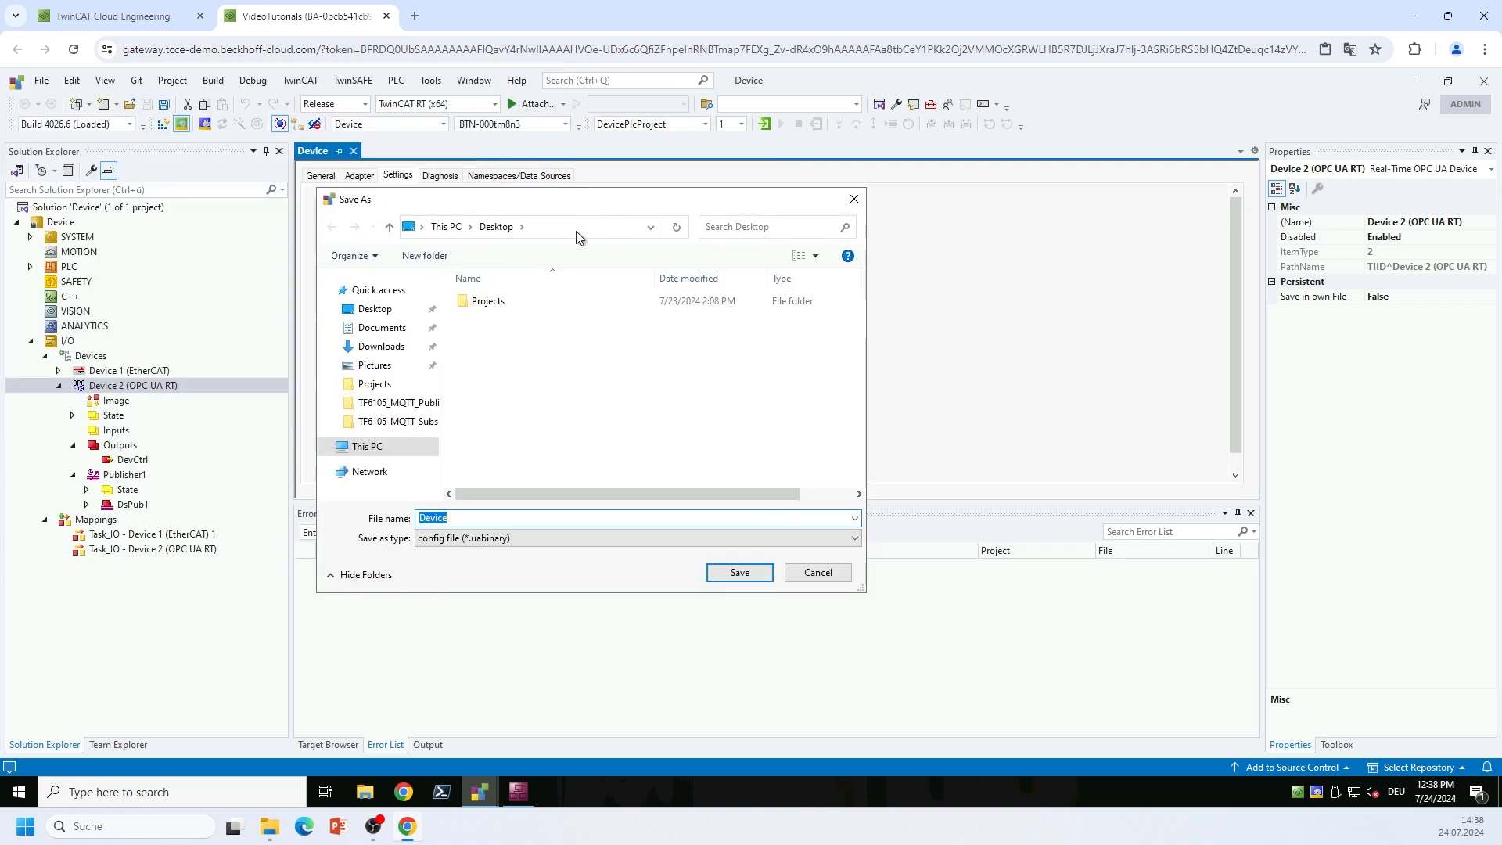
pyautogui.click(398, 313)
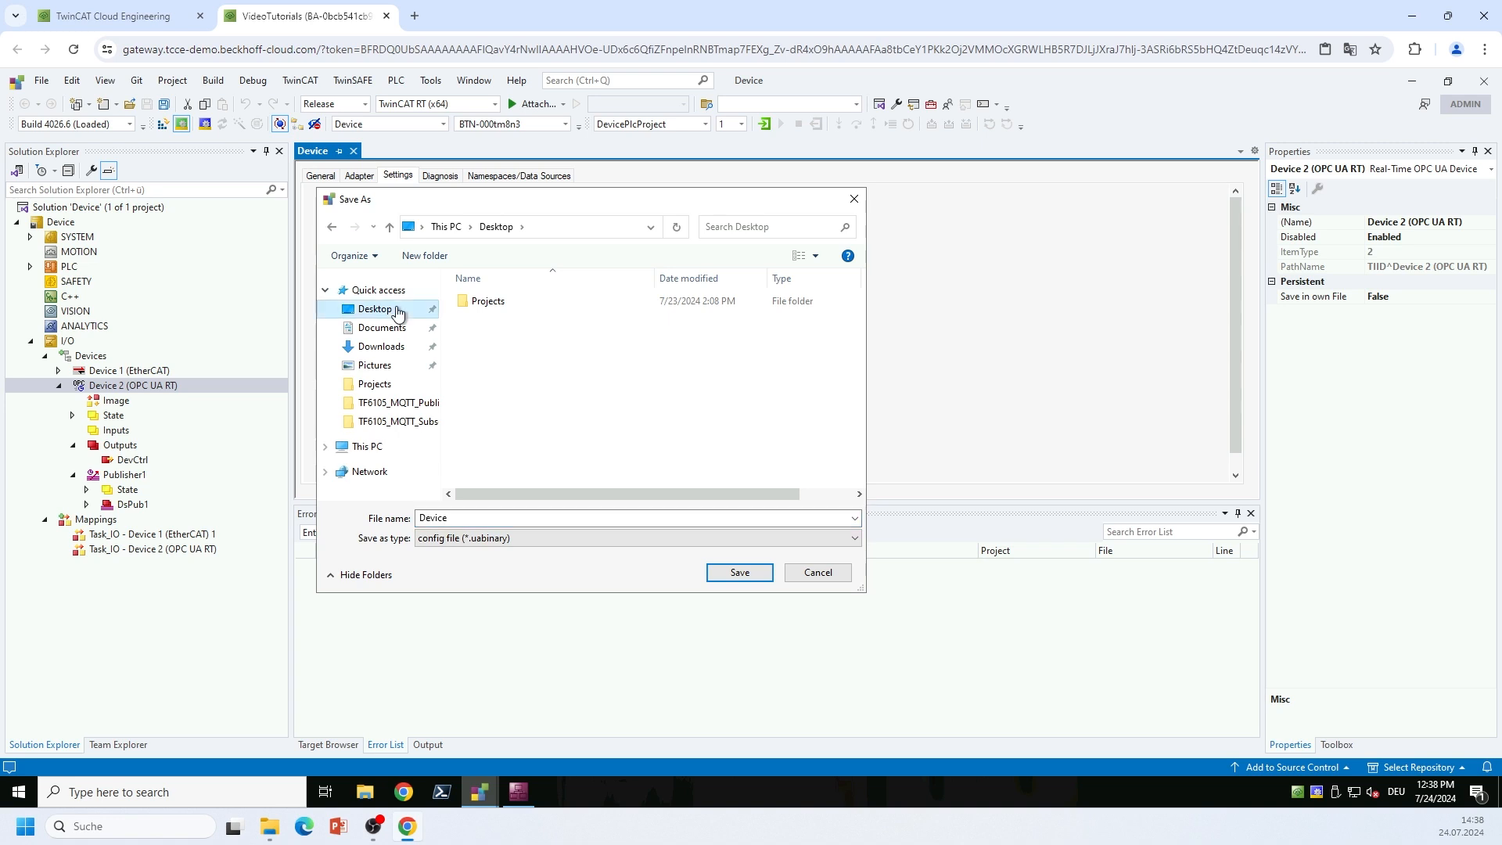
pyautogui.click(741, 574)
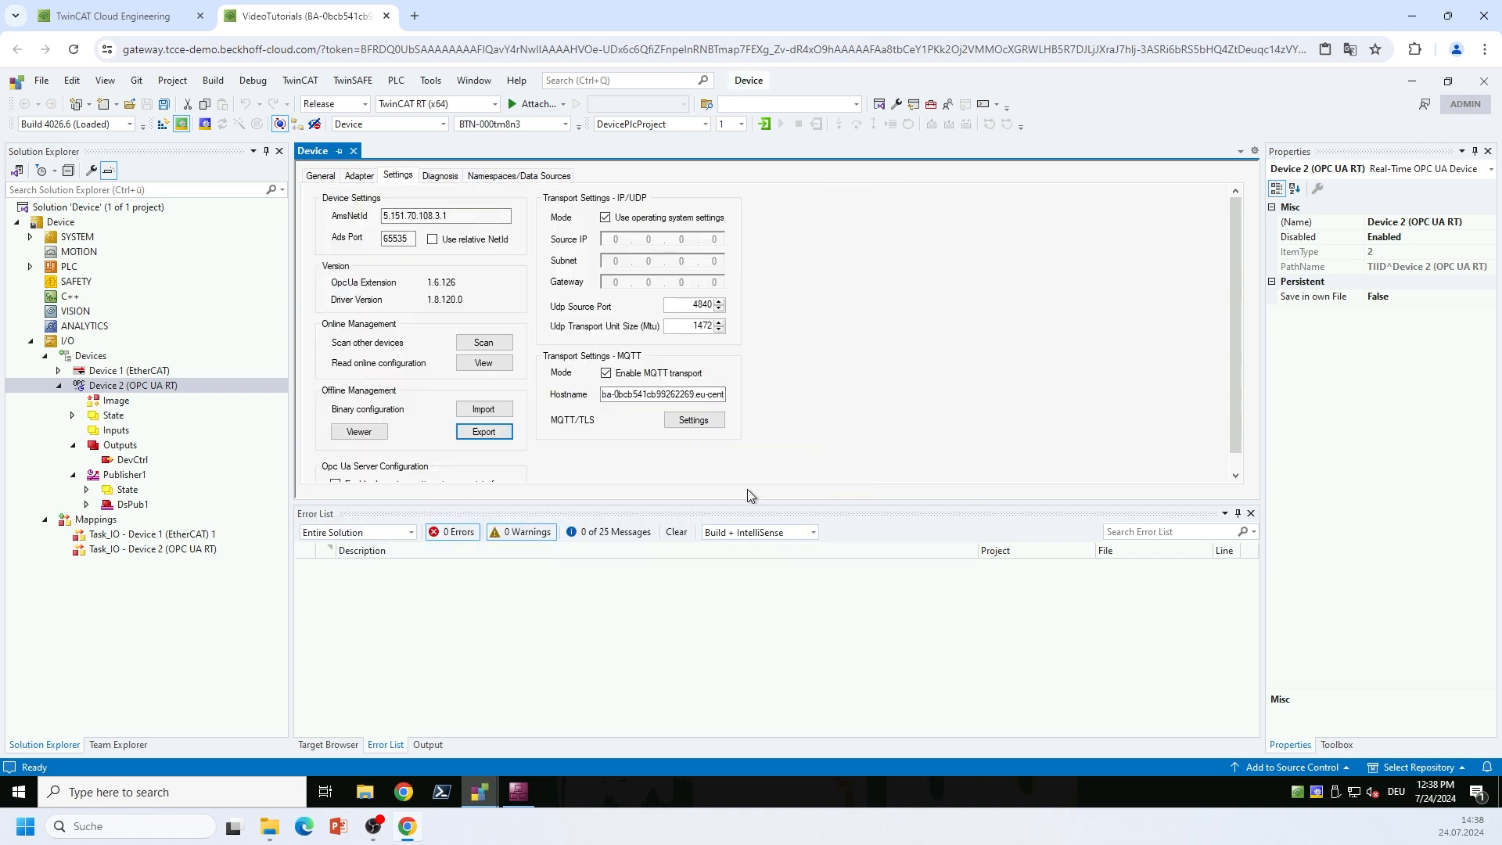
# Step: Import Device.uabinary from the Desktop into the Cloud project's OPC UA device, creating Publisher1 with DataSet Writer 1 as a subscriber
pyautogui.click(480, 792)
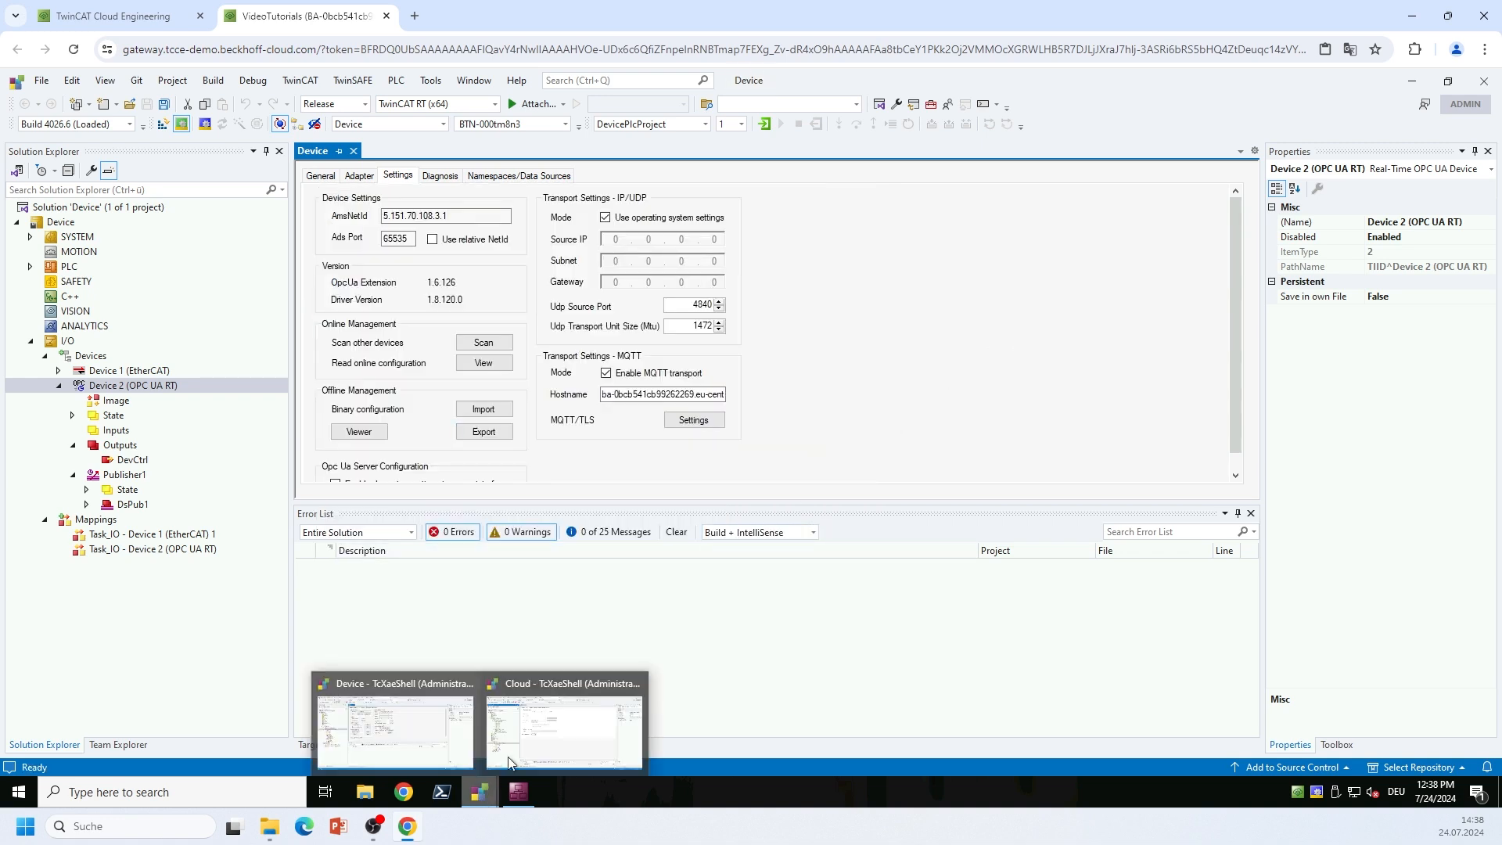
pyautogui.click(550, 712)
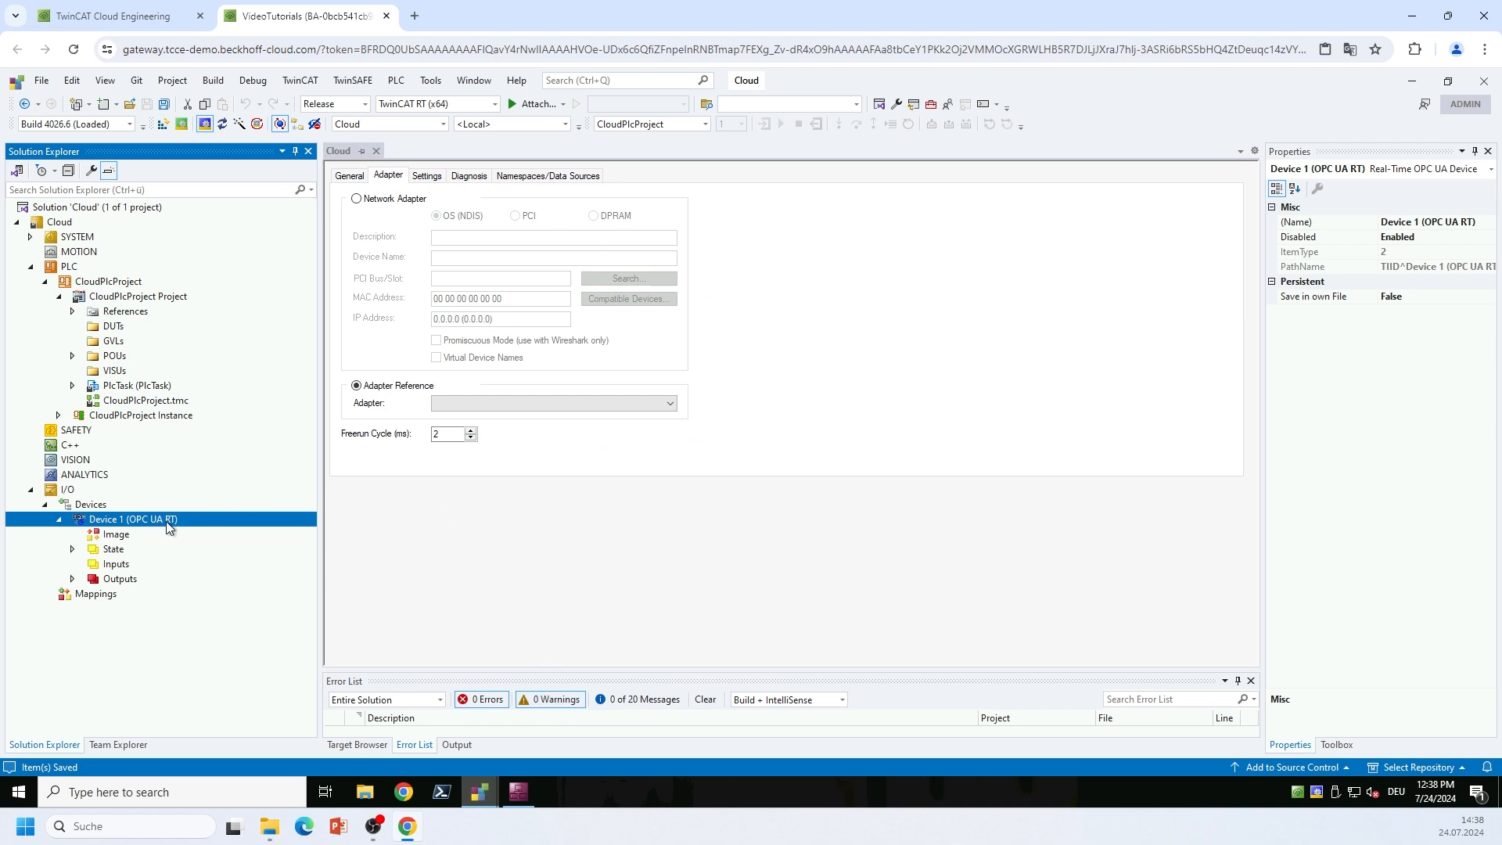
pyautogui.click(428, 175)
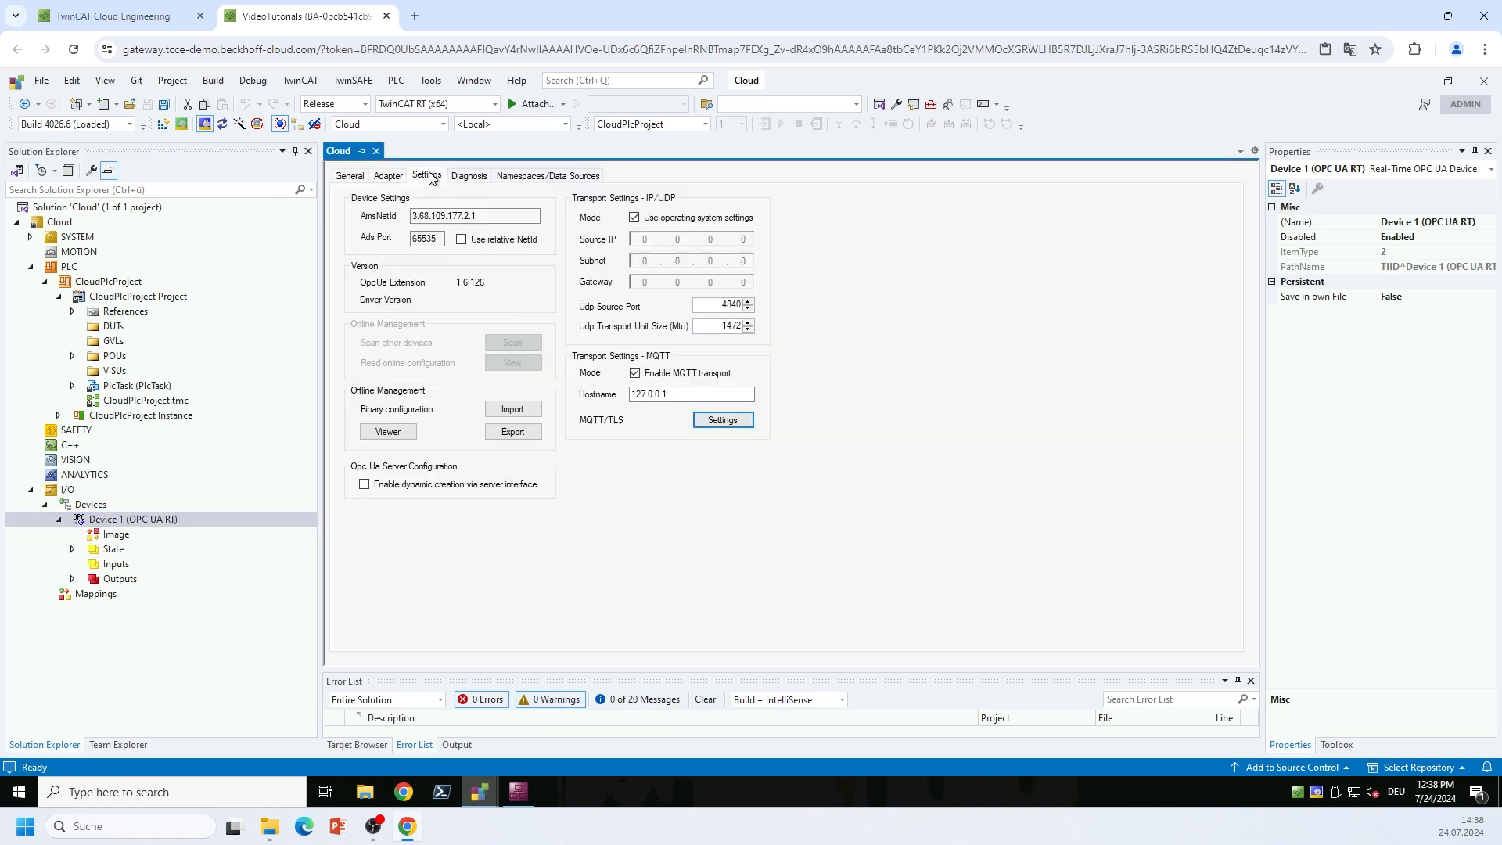
pyautogui.click(529, 411)
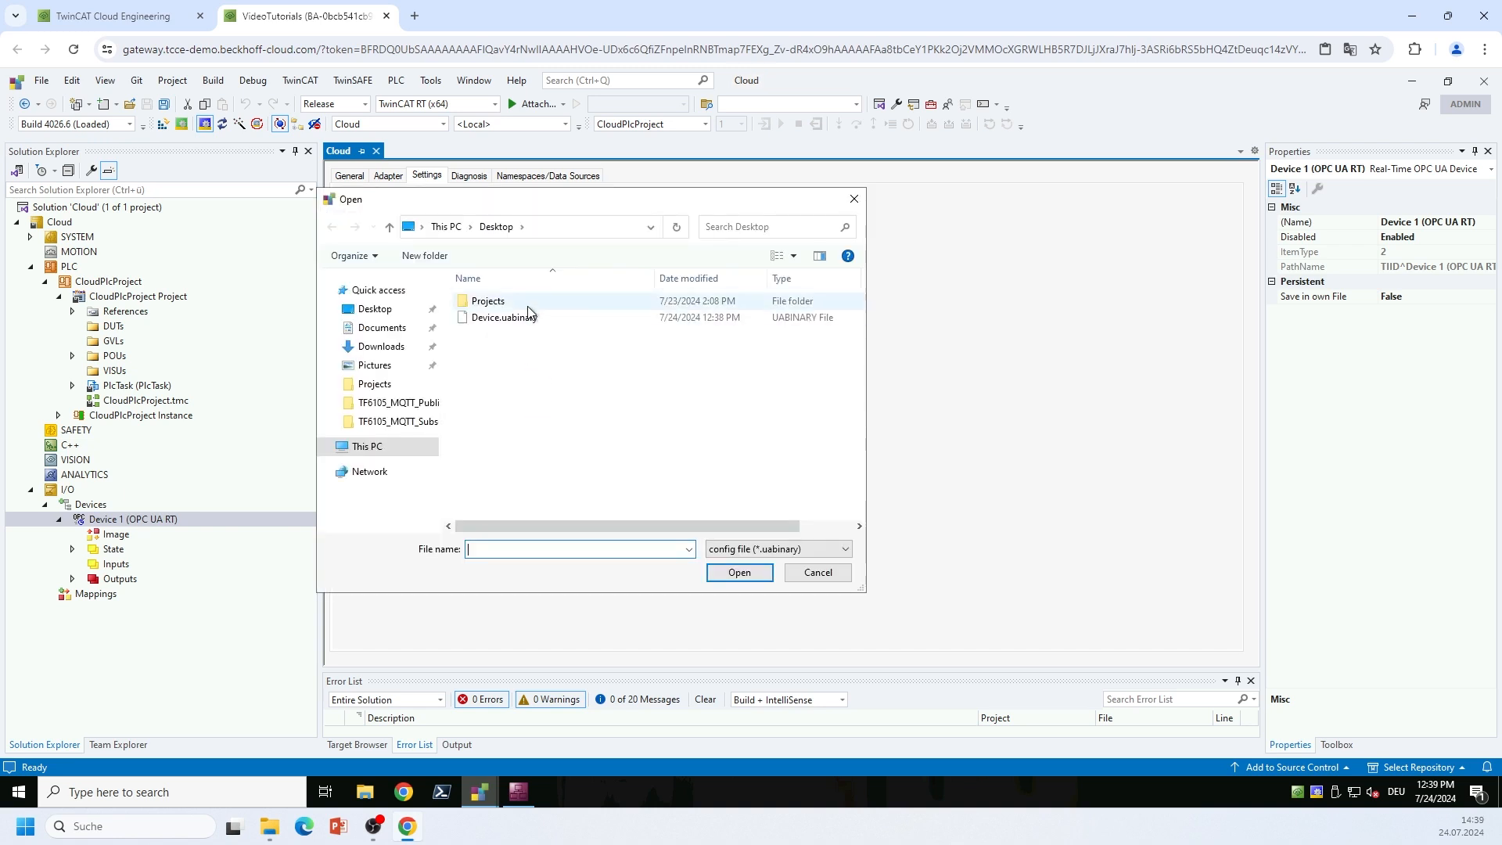
pyautogui.click(528, 318)
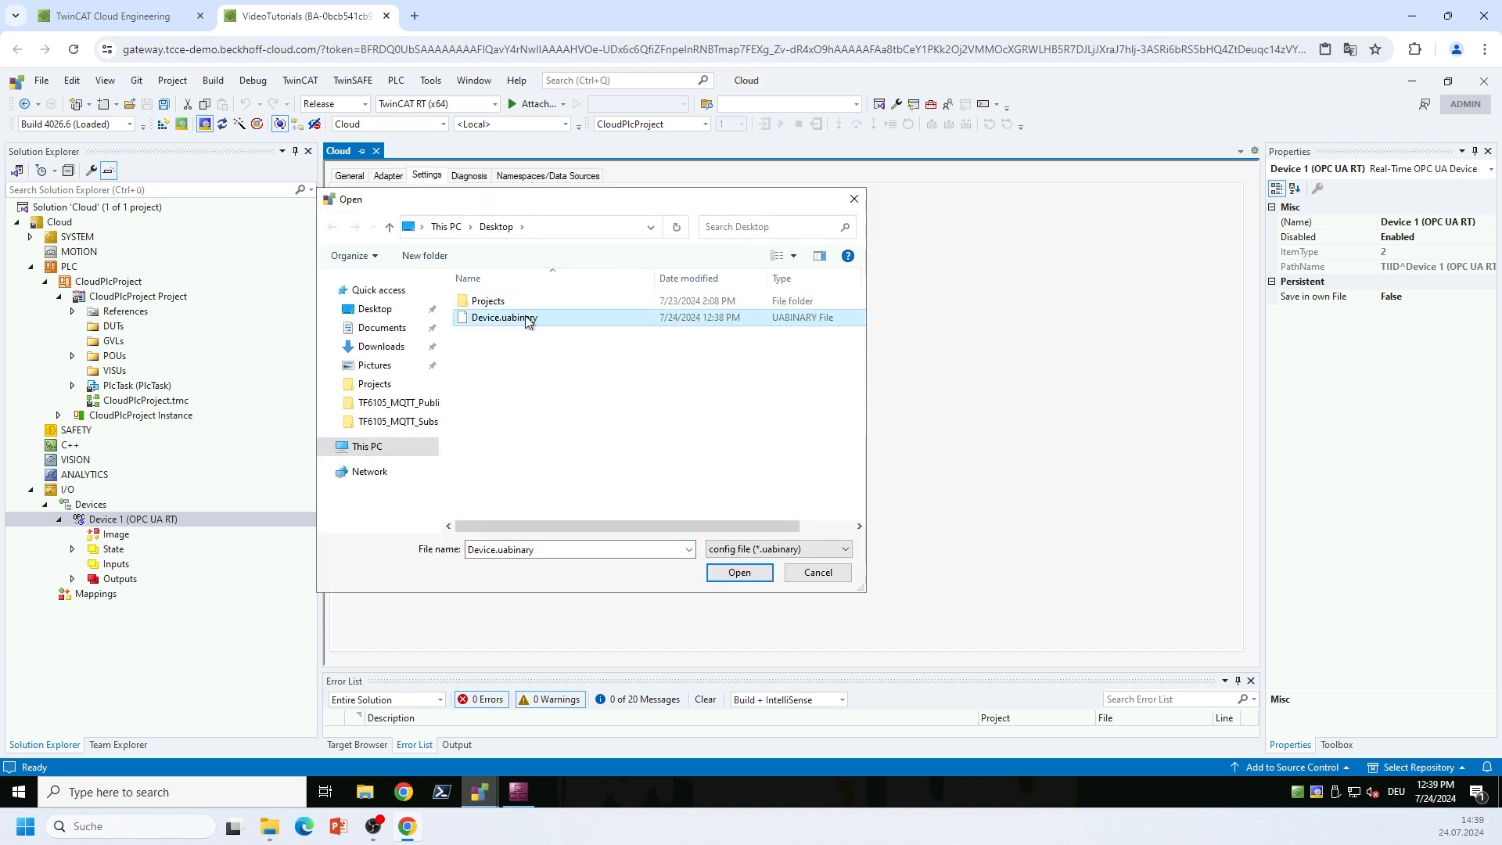
pyautogui.click(739, 572)
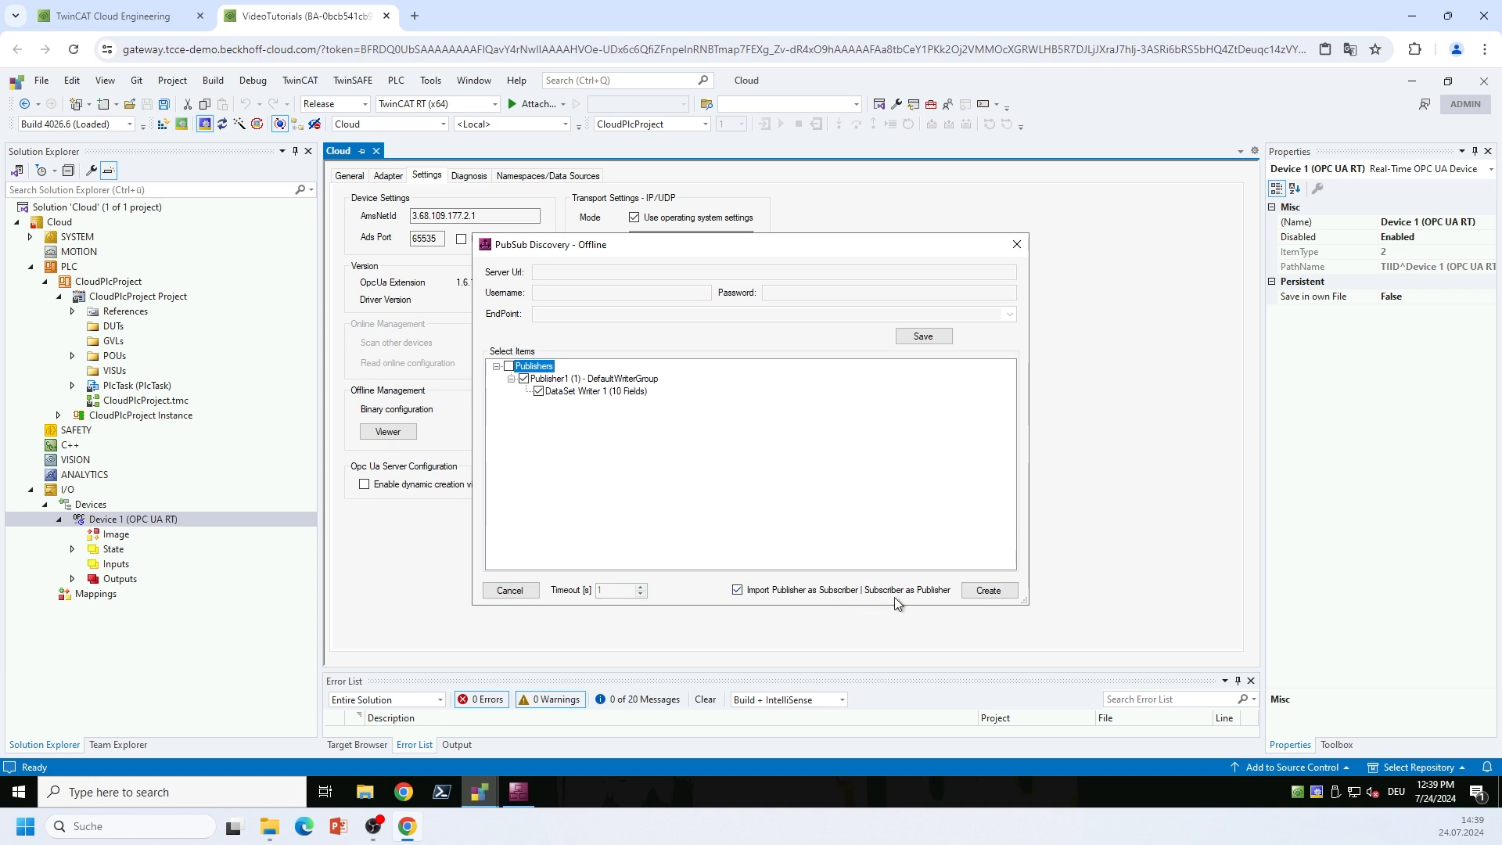
pyautogui.click(988, 592)
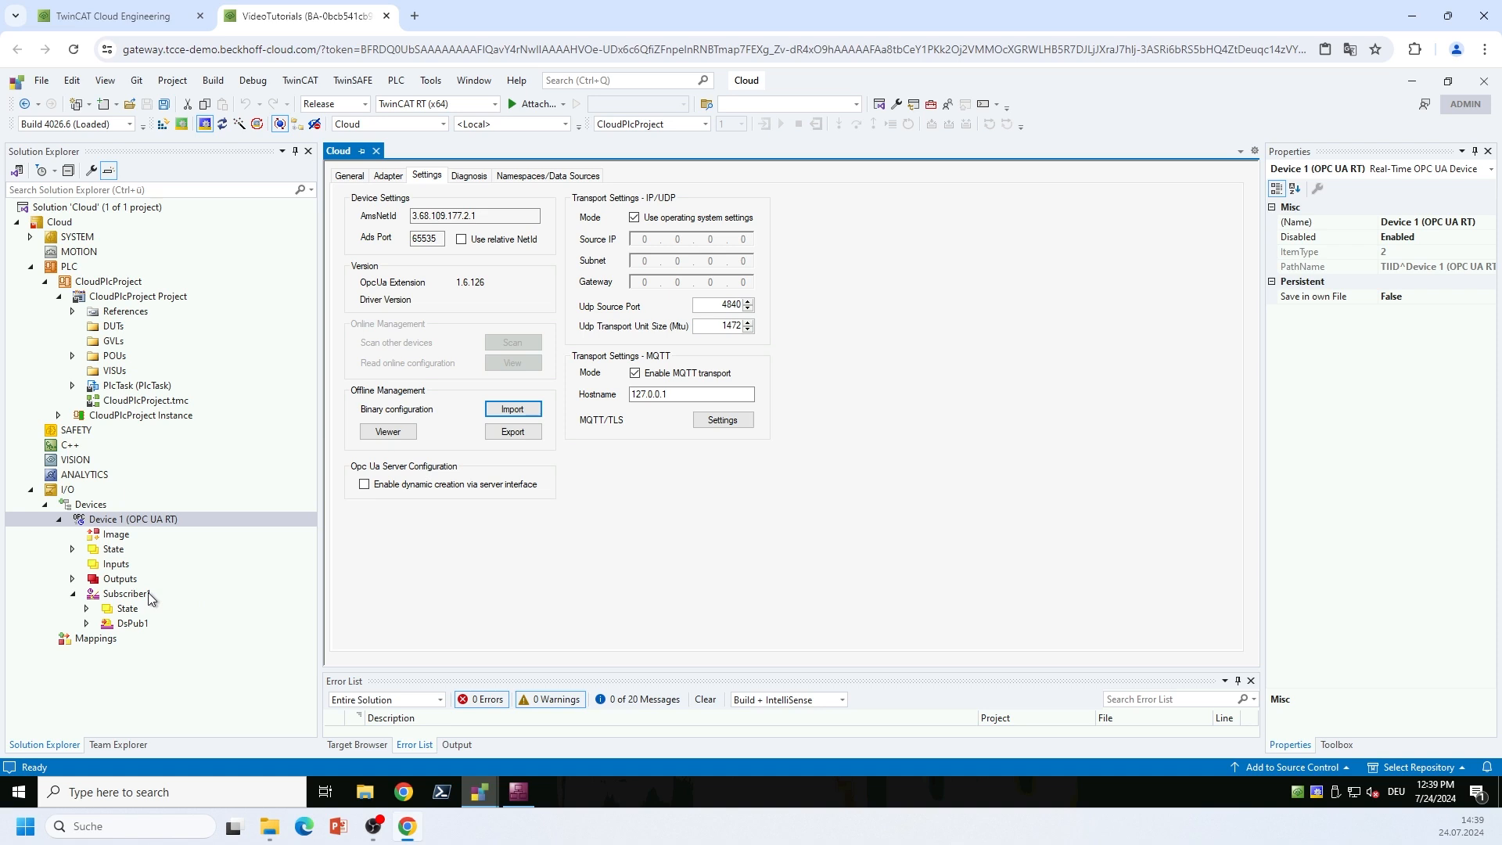
# Step: Create PLC variables from the subscriber's DsPub1 dataset fields and open the generated global variable list in the GVLs folder
pyautogui.click(87, 624)
pyautogui.click(101, 654)
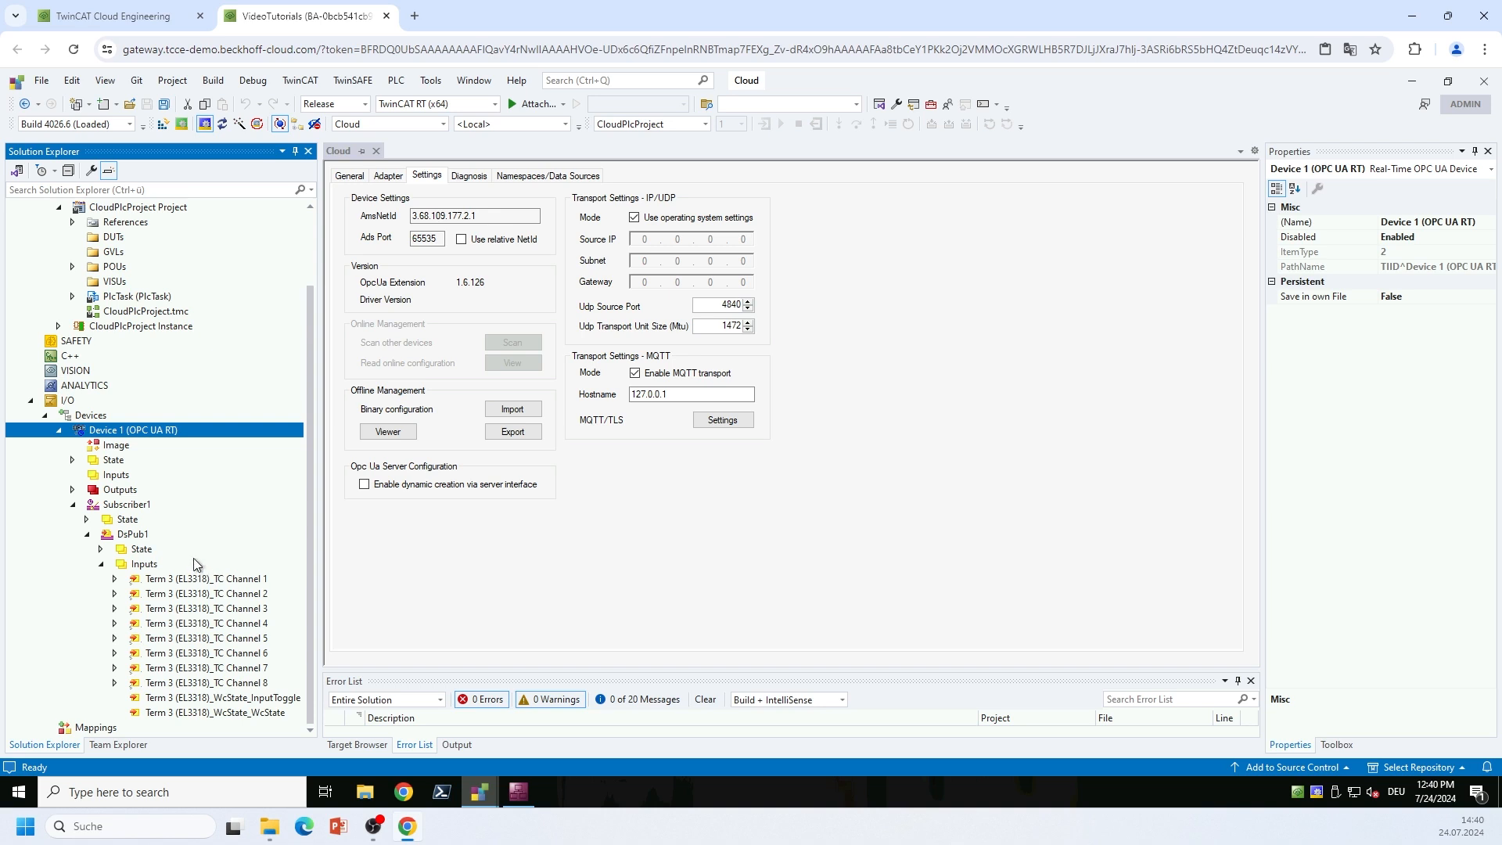
pyautogui.click(152, 537)
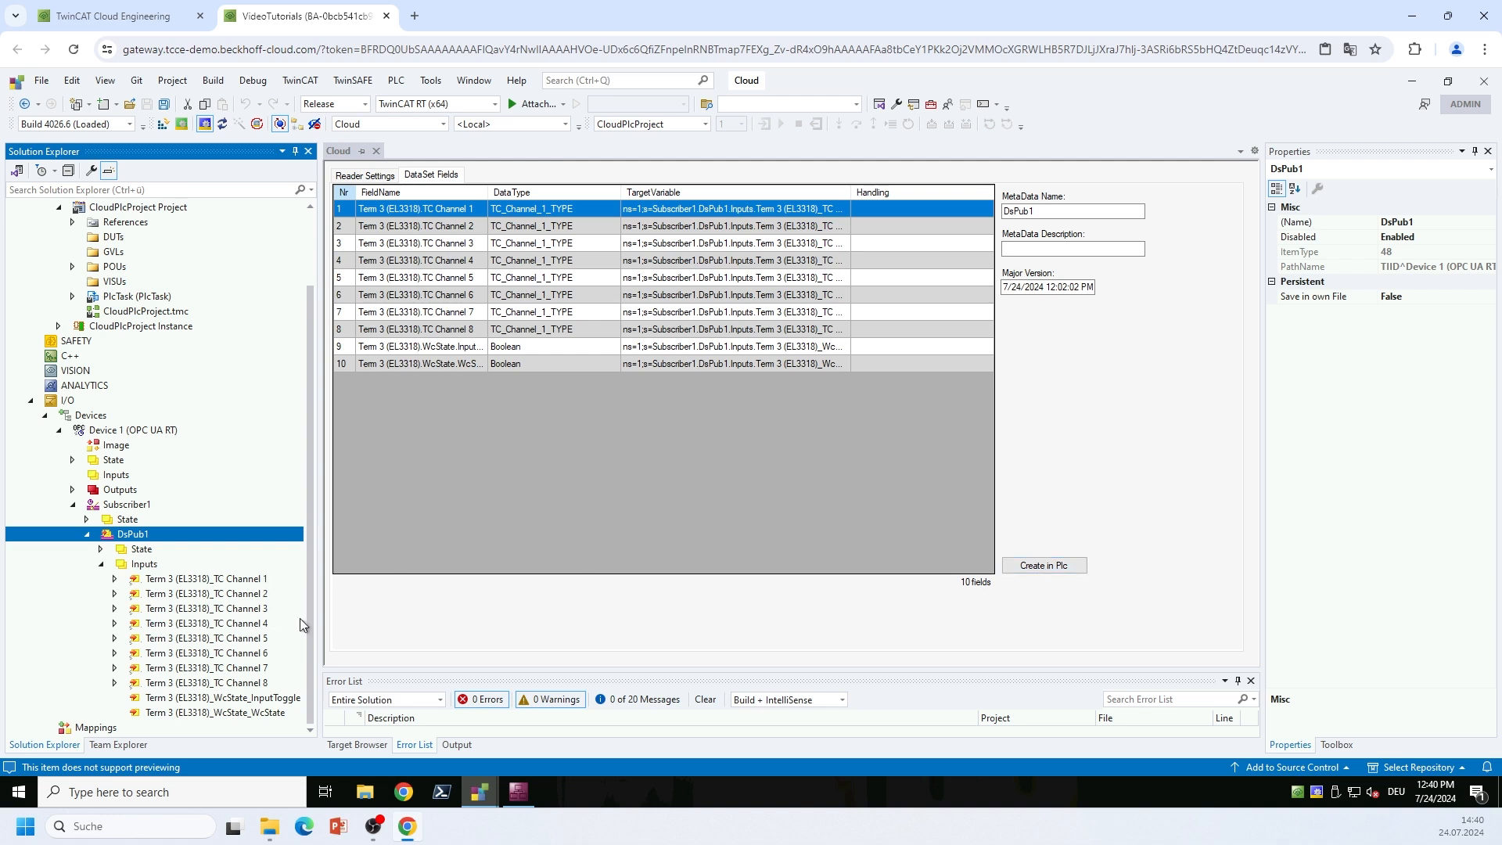
pyautogui.click(1047, 568)
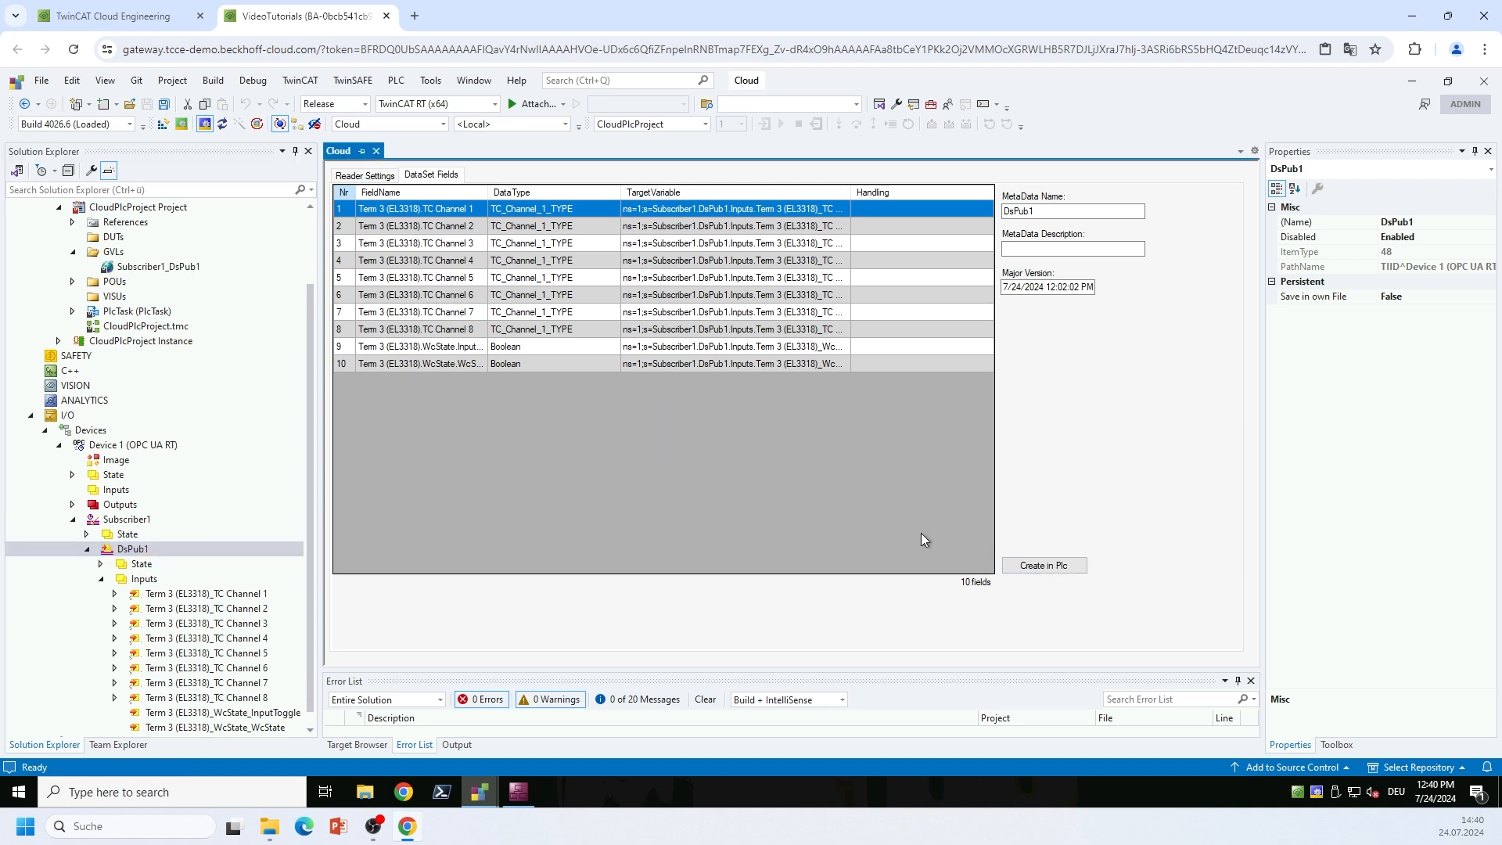
pyautogui.doubleClick(195, 266)
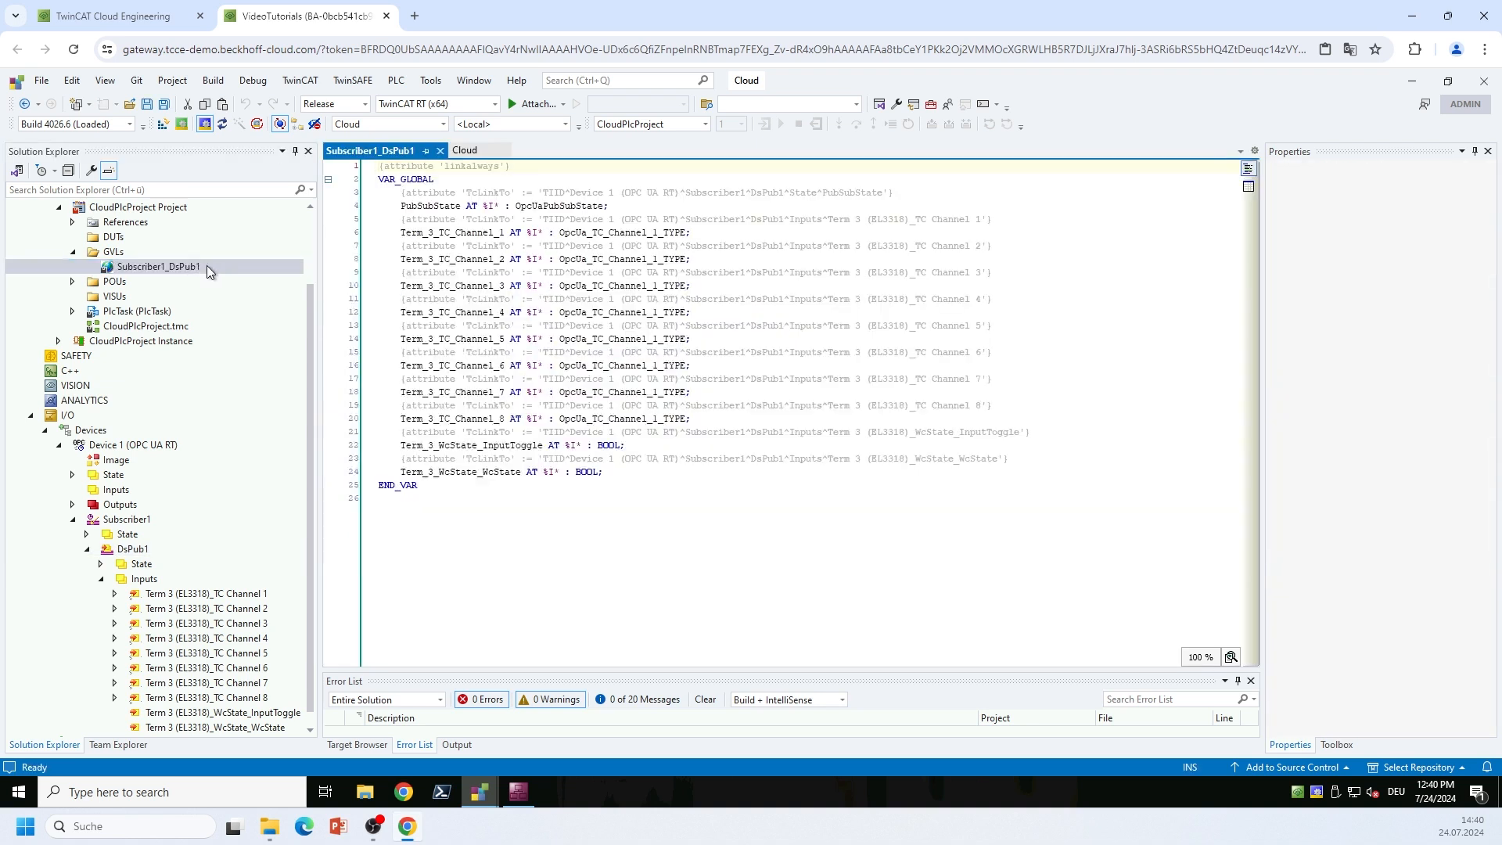
pyautogui.click(206, 266)
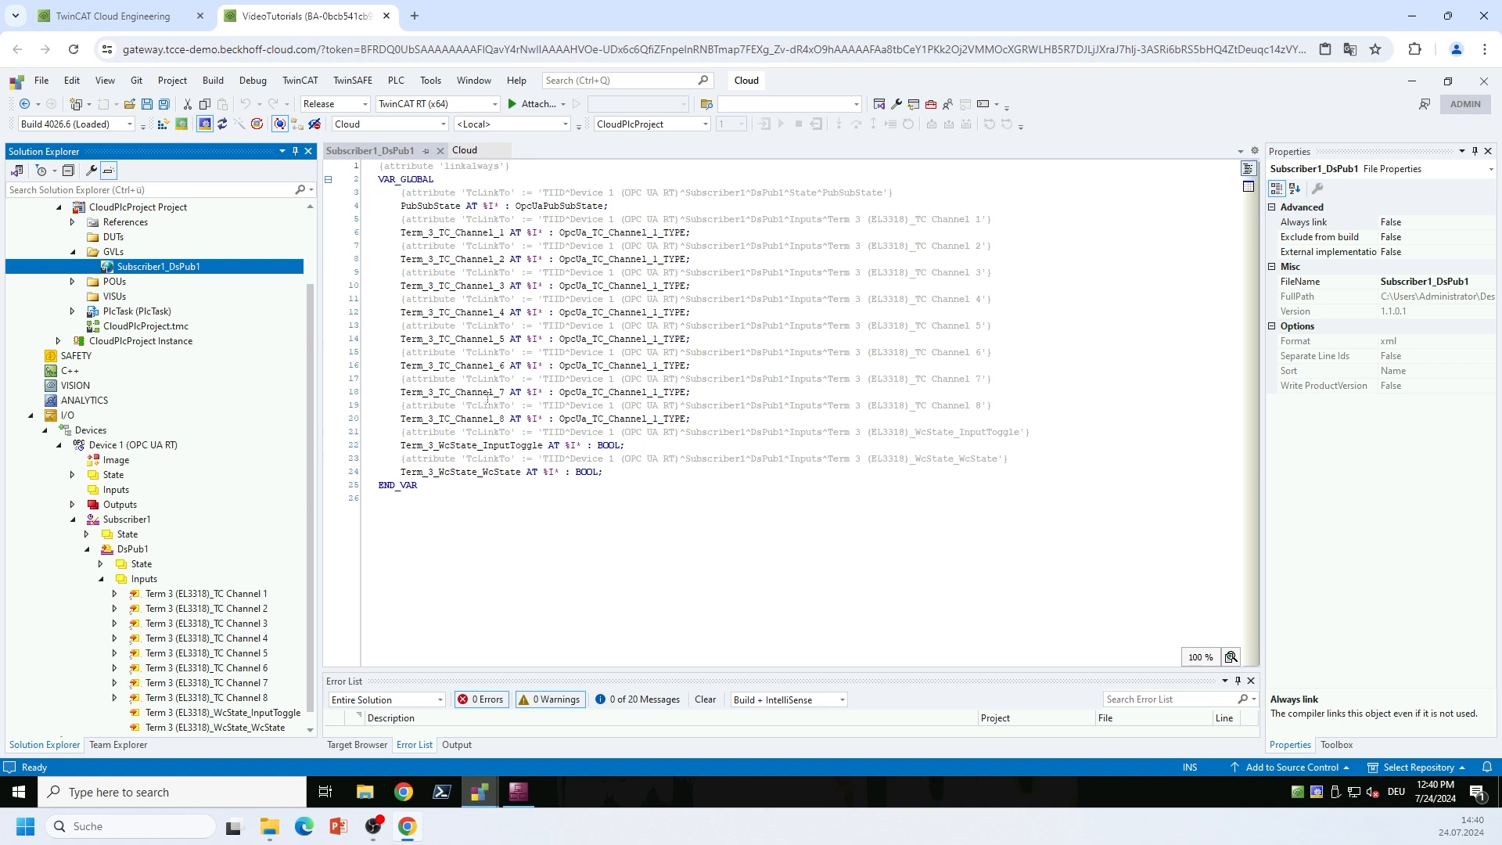
# Step: Activate the Cloud project's configuration on the local target with PLC boot project autostart, restart TwinCAT in Run Mode and log in to CloudPlcProject
pyautogui.click(165, 124)
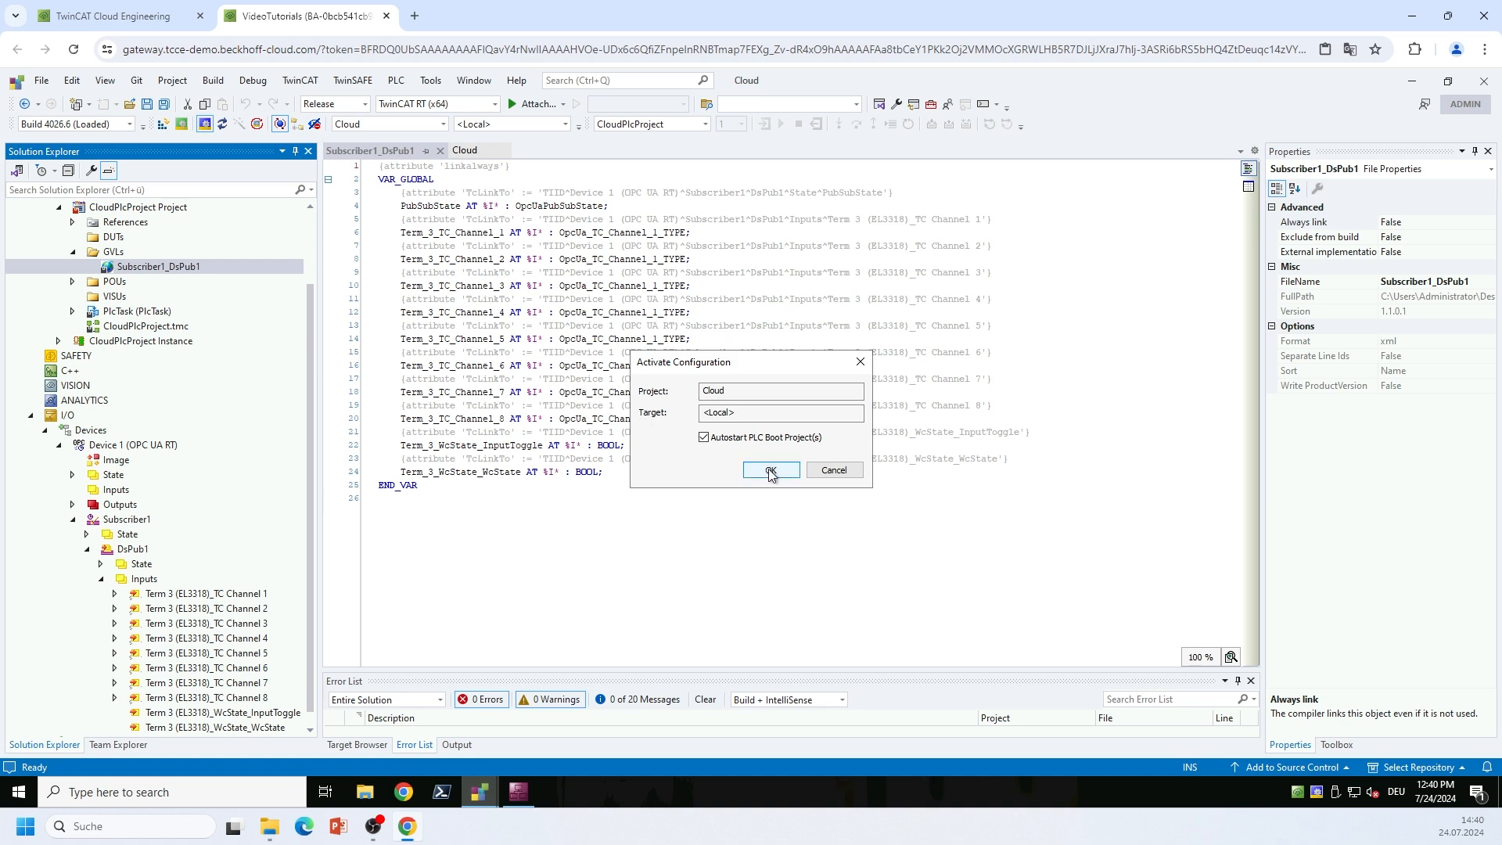
pyautogui.click(771, 470)
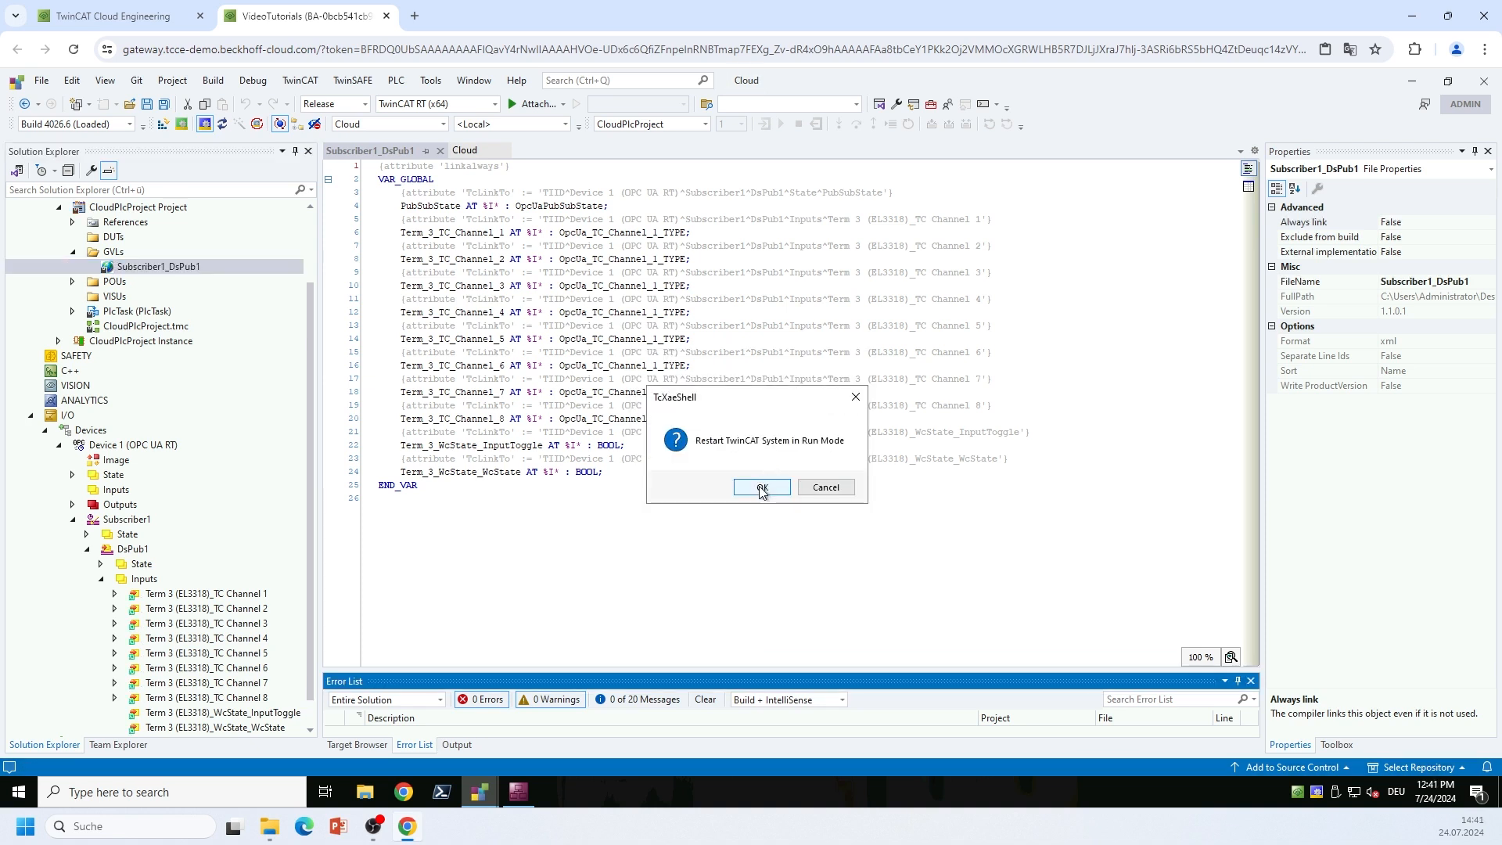
pyautogui.click(760, 487)
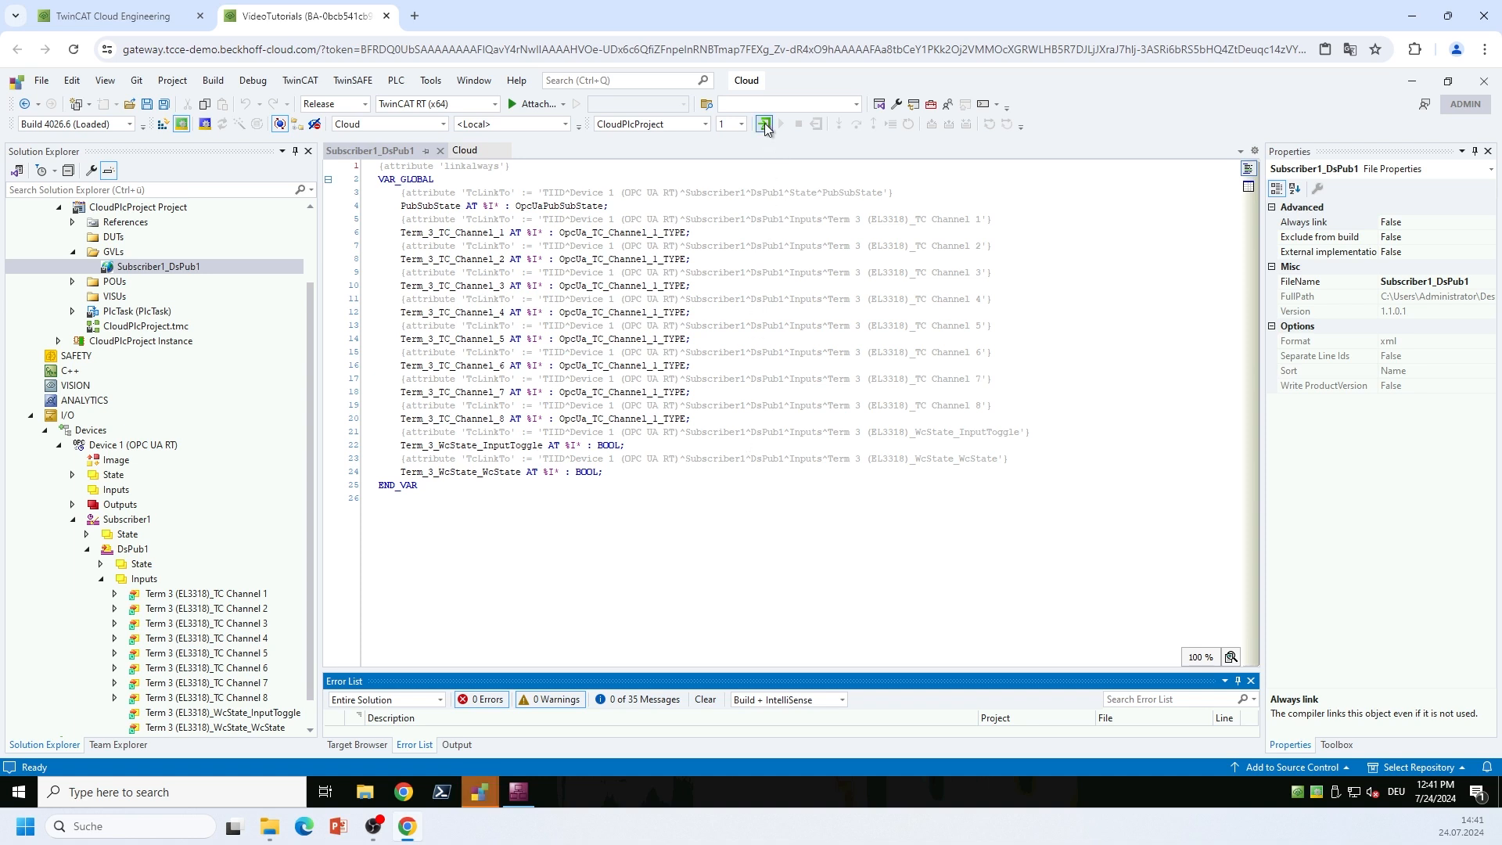
pyautogui.click(764, 126)
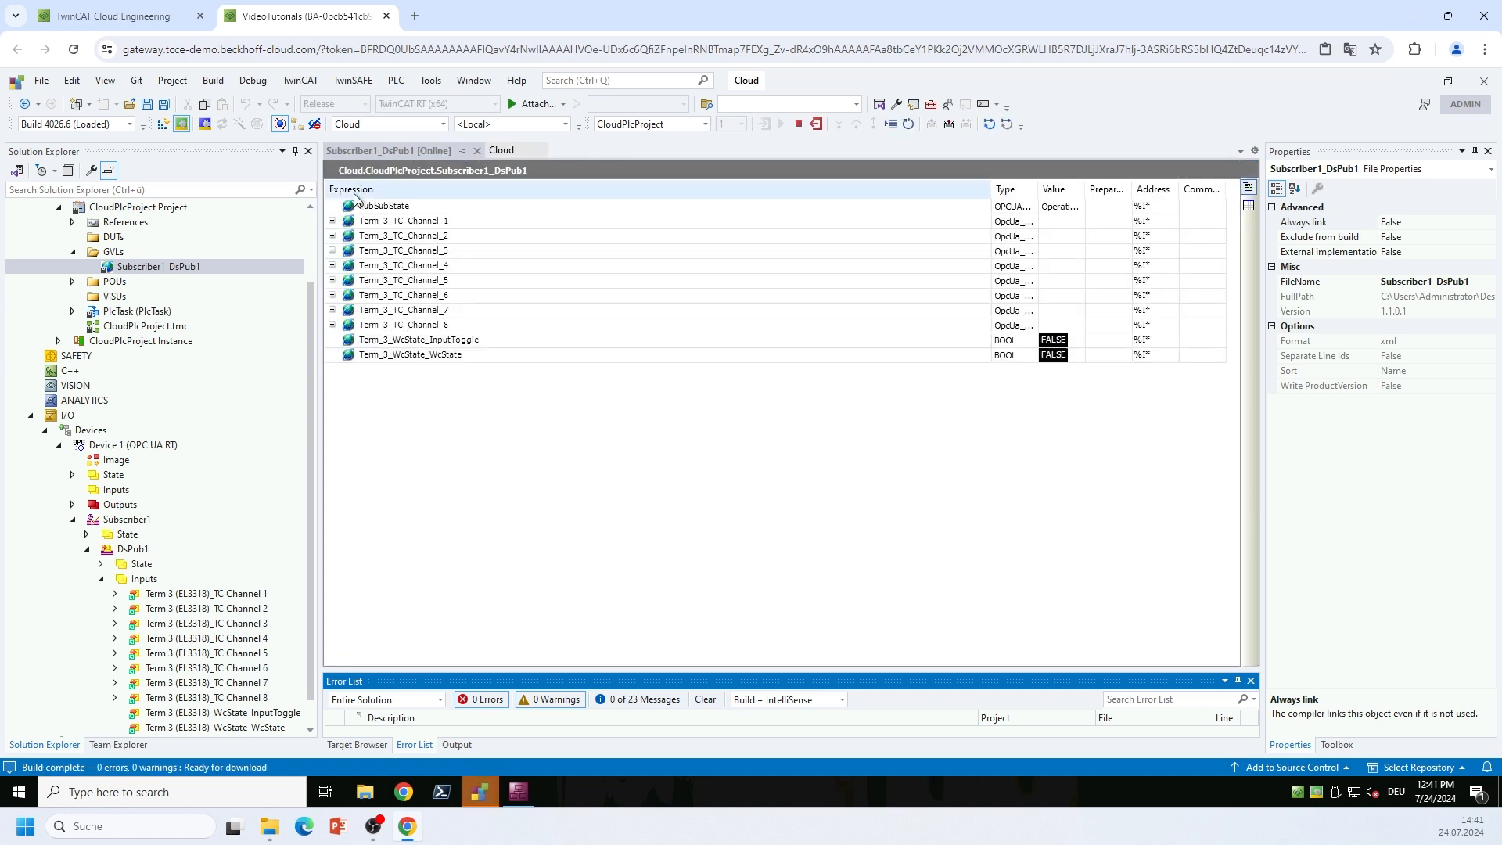
# Step: Expand Term_3_TC_Channel_1 and its Status structure in the online variable list and examine the live status bits and Value
pyautogui.click(332, 221)
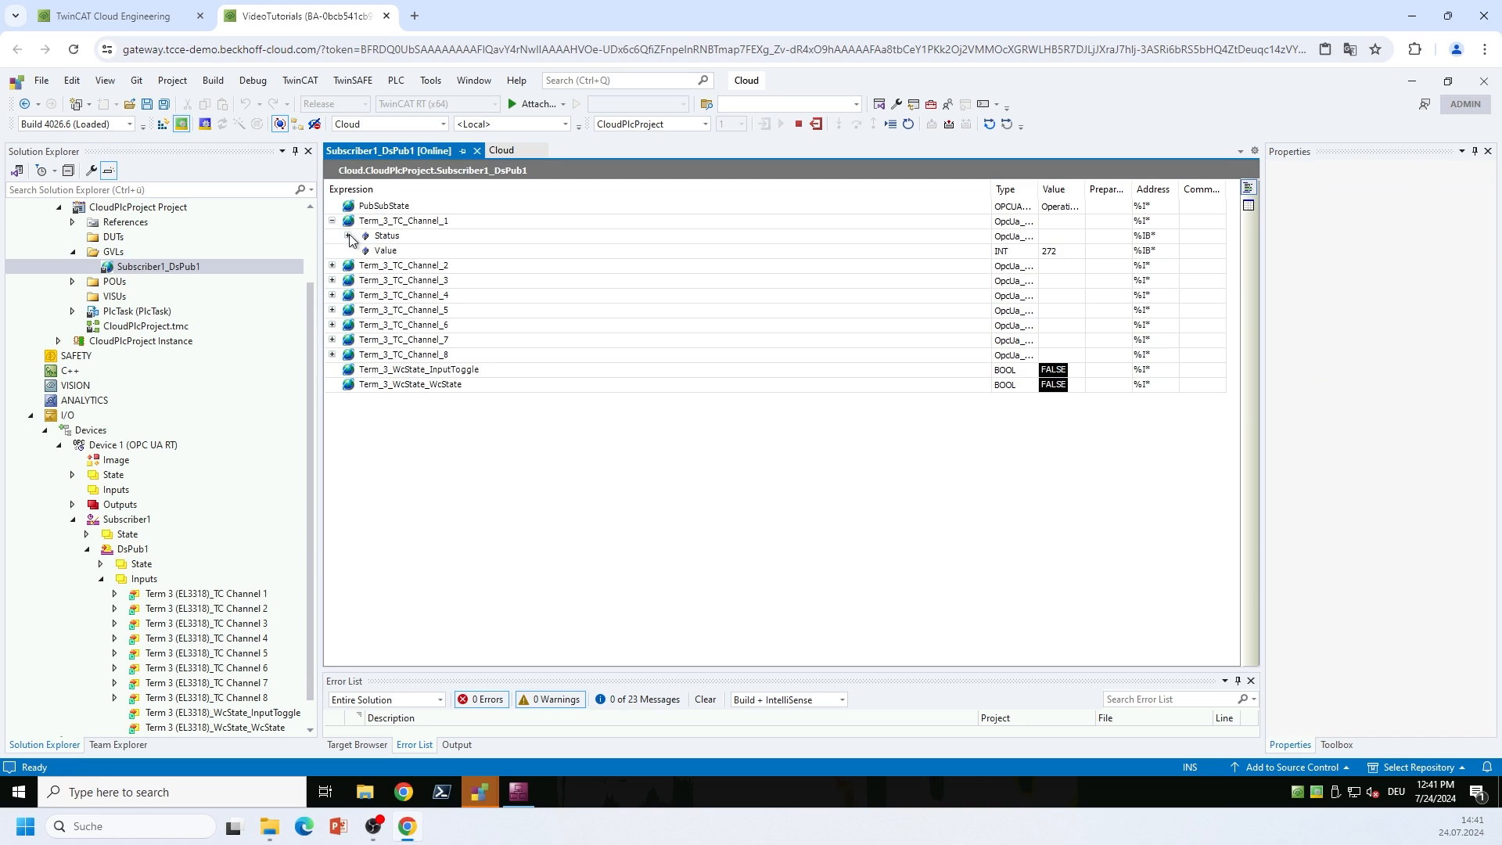
pyautogui.click(348, 235)
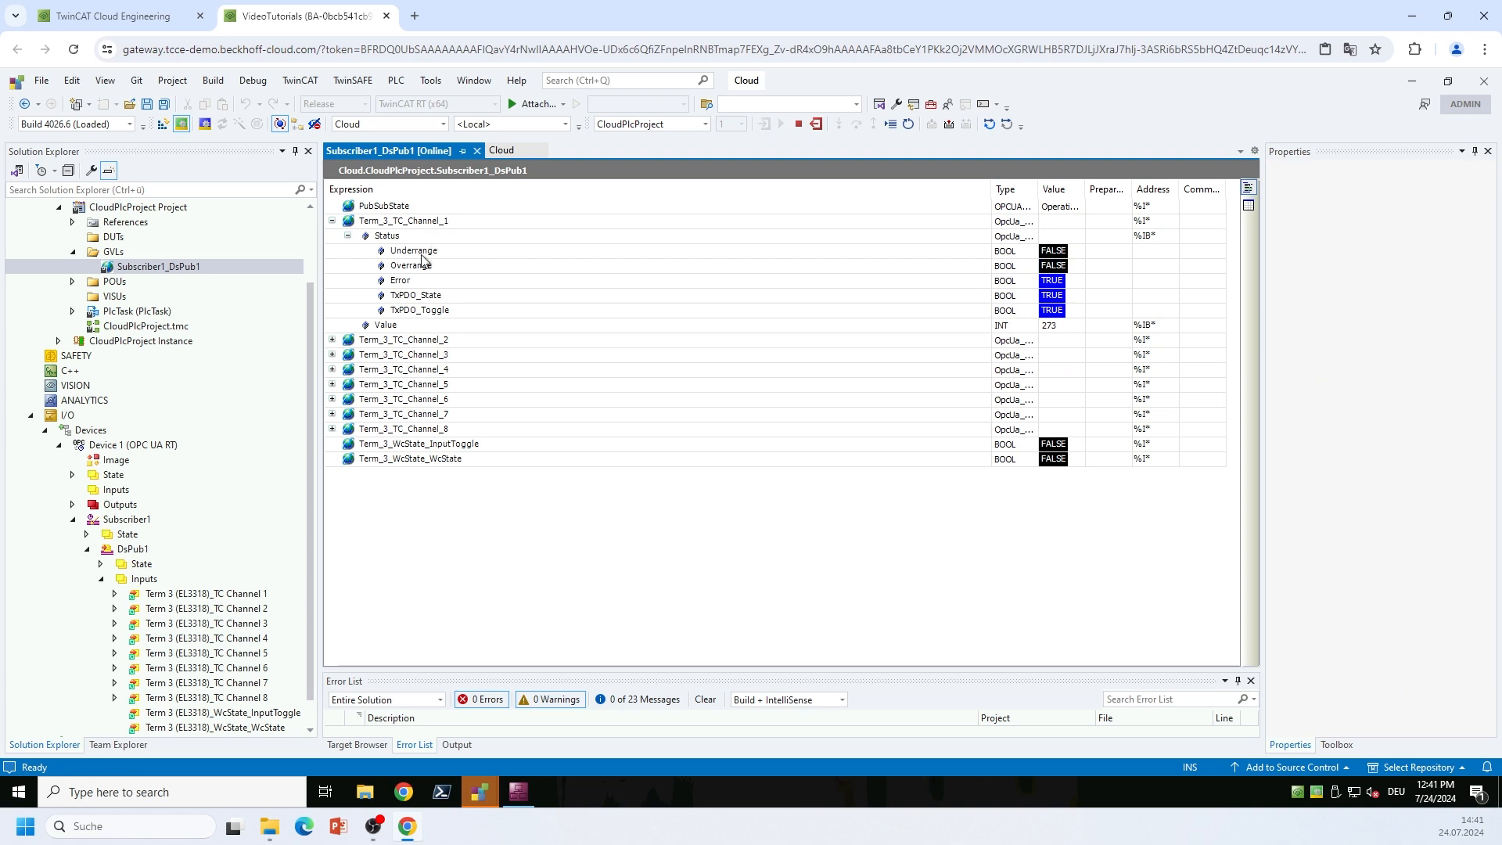
pyautogui.click(413, 295)
pyautogui.click(463, 310)
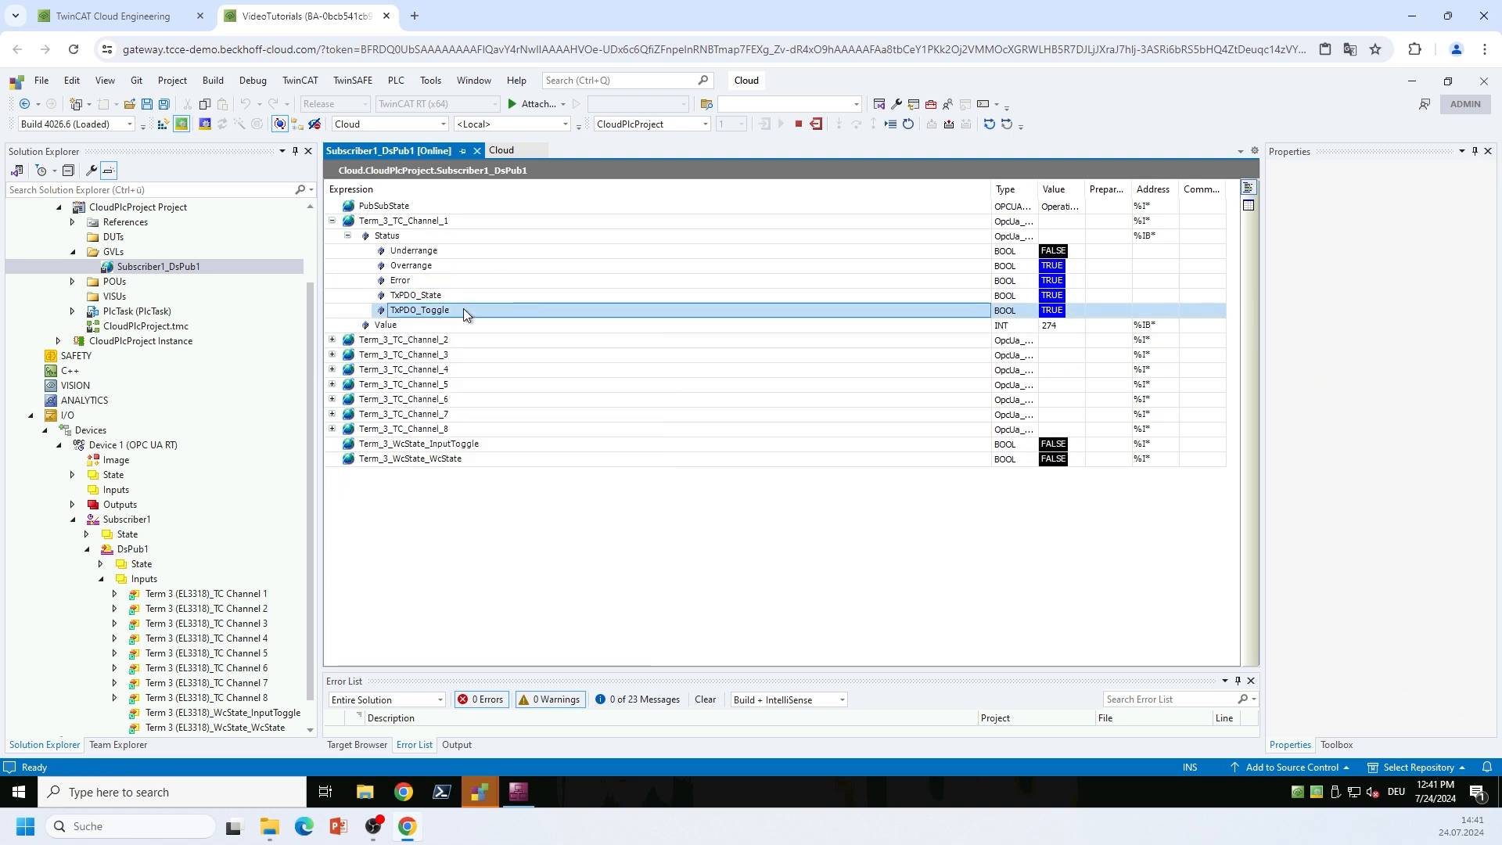
pyautogui.click(397, 326)
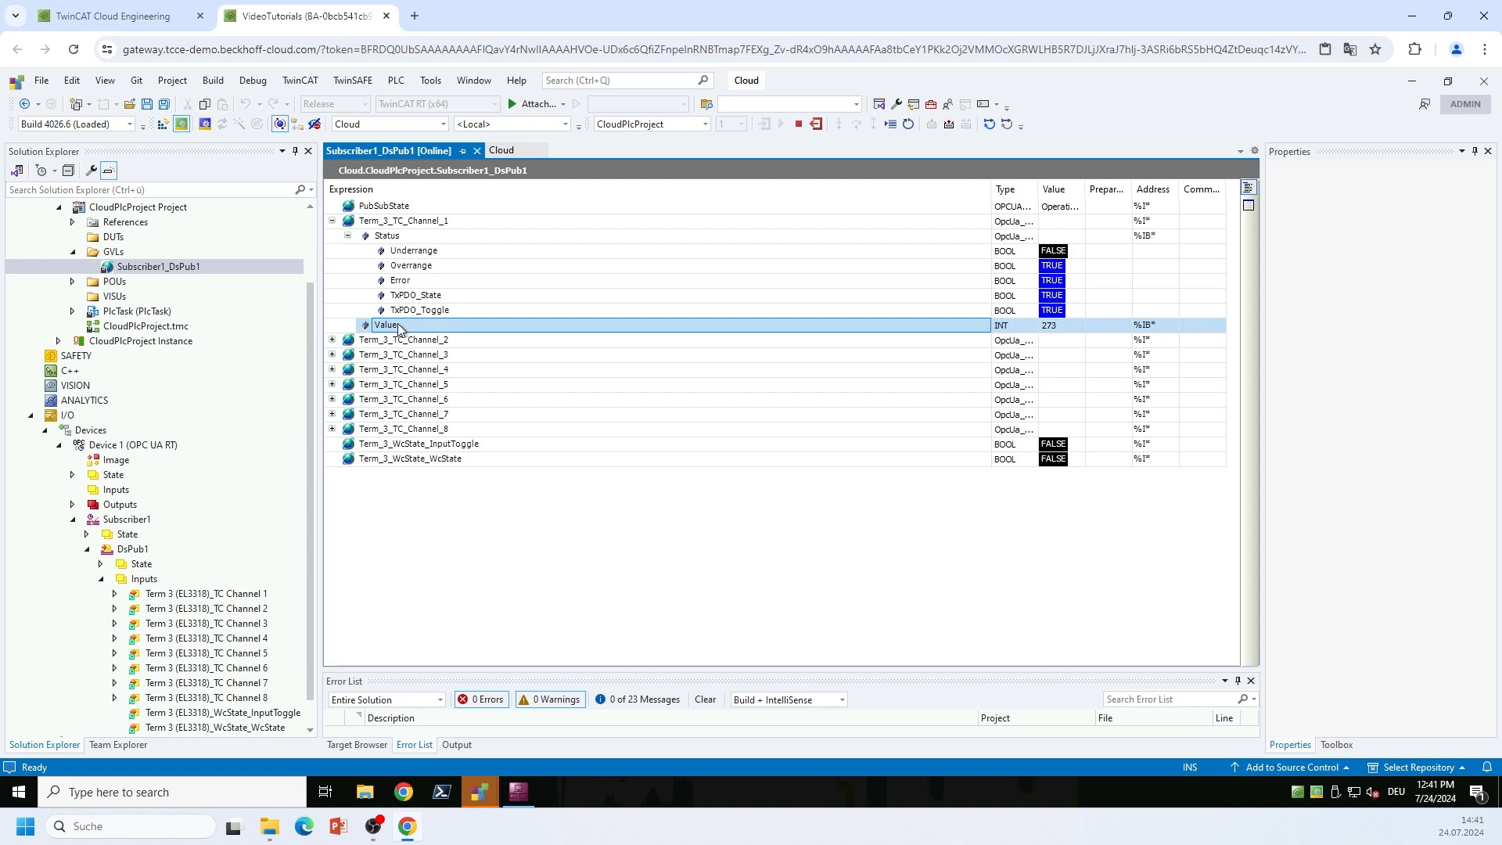